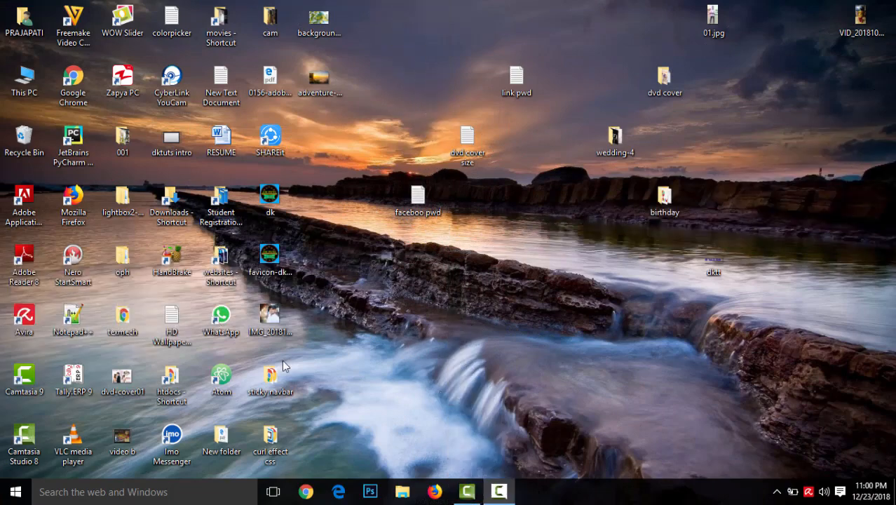
# Start Adobe Photoshop CC (64 Bit) and minimize its window to get back to the desktop
pyautogui.click(16, 494)
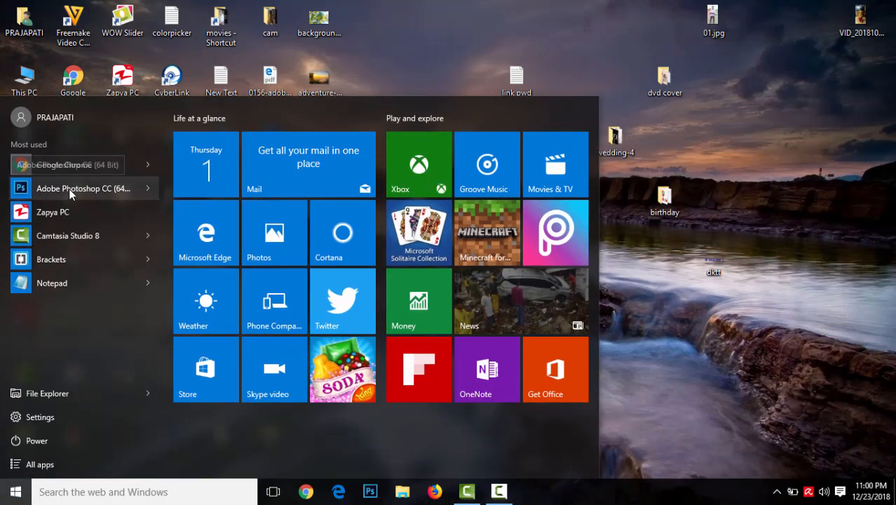
pyautogui.click(70, 189)
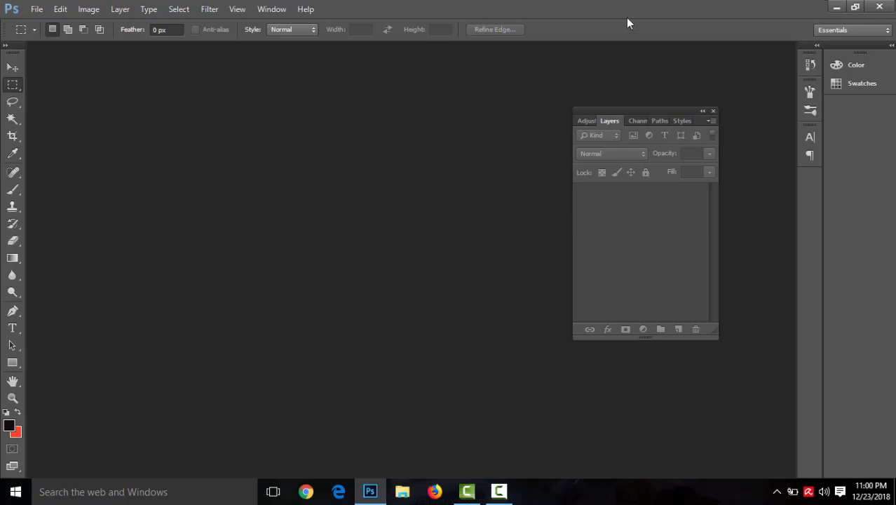
pyautogui.click(827, 10)
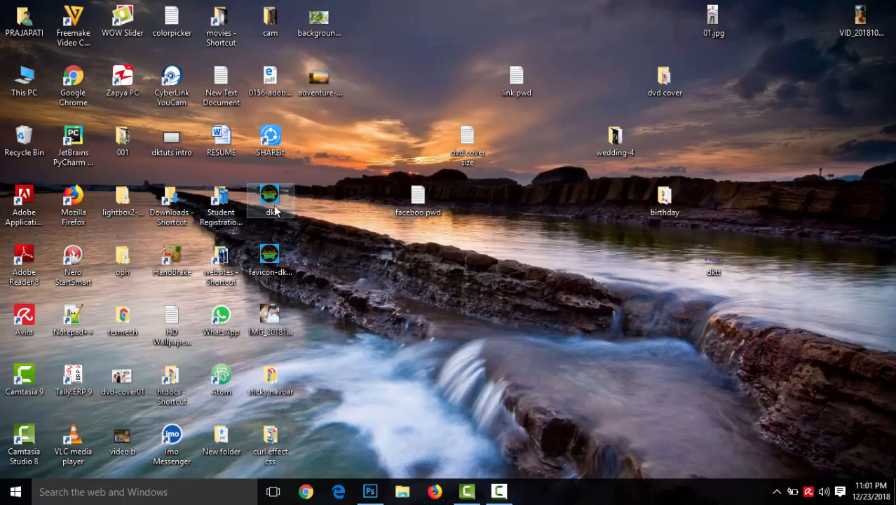
# Preview the desktop photo IMG_20181221_104310_697 in the photo viewer and close it again
pyautogui.click(272, 317)
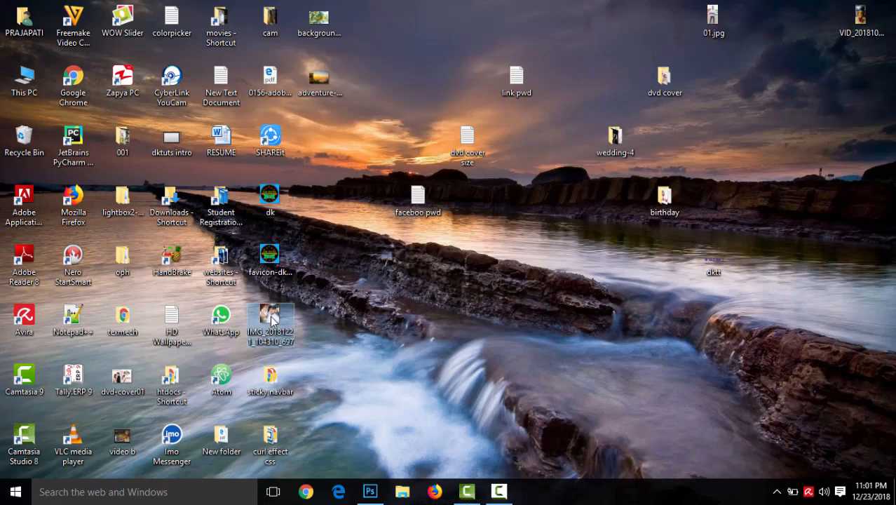
pyautogui.doubleClick(272, 317)
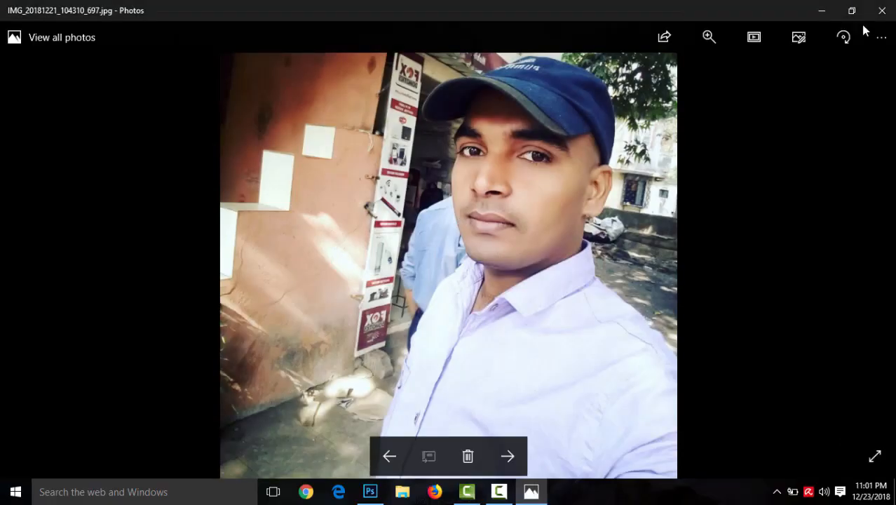
pyautogui.click(883, 11)
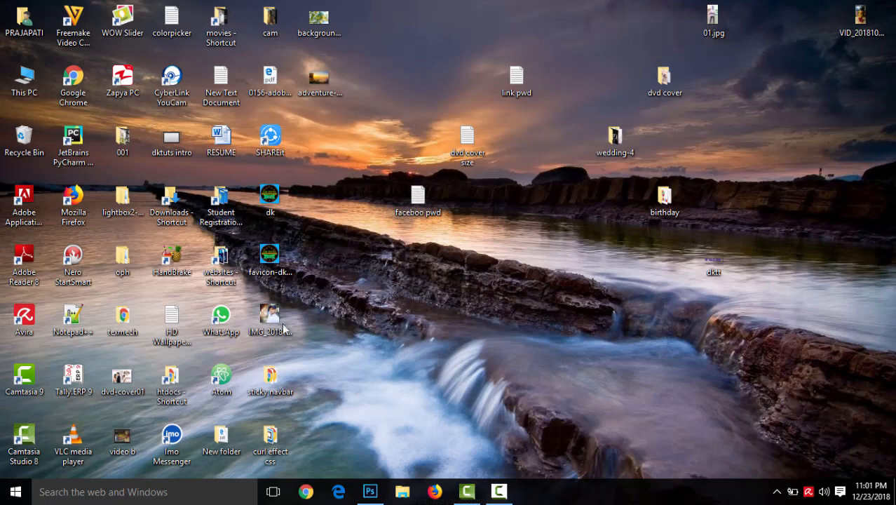
# Open the desktop photo IMG_20181221_104310_697 in Photoshop and duplicate its Background layer as "Background copy"
pyautogui.moveTo(283, 328); pyautogui.dragTo(332, 330)
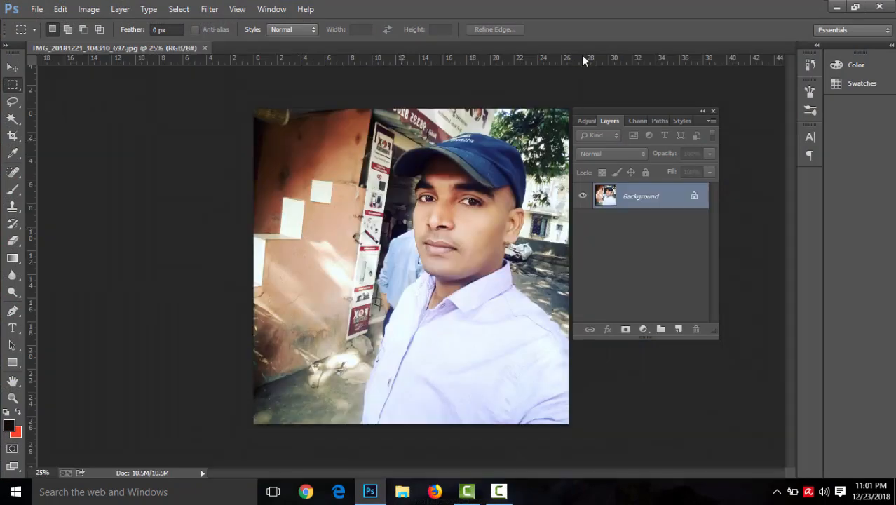
pyautogui.rightClick(632, 200)
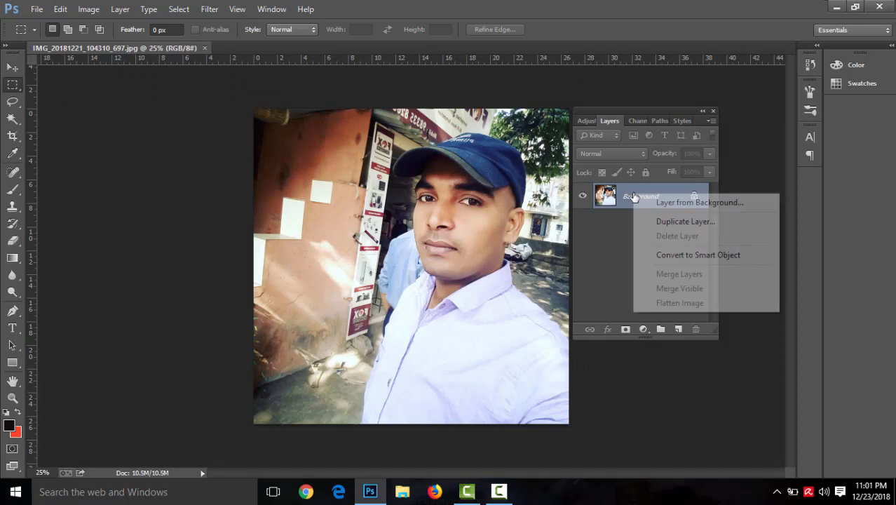
pyautogui.click(664, 222)
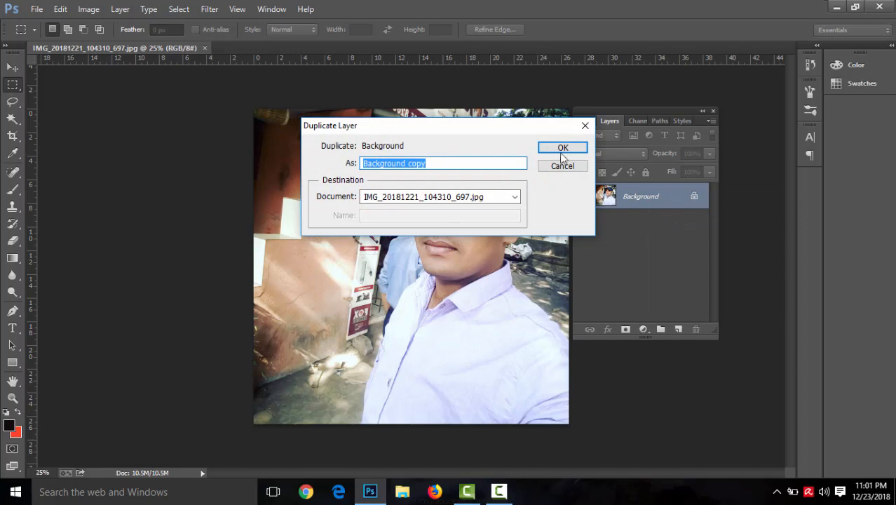
pyautogui.click(561, 149)
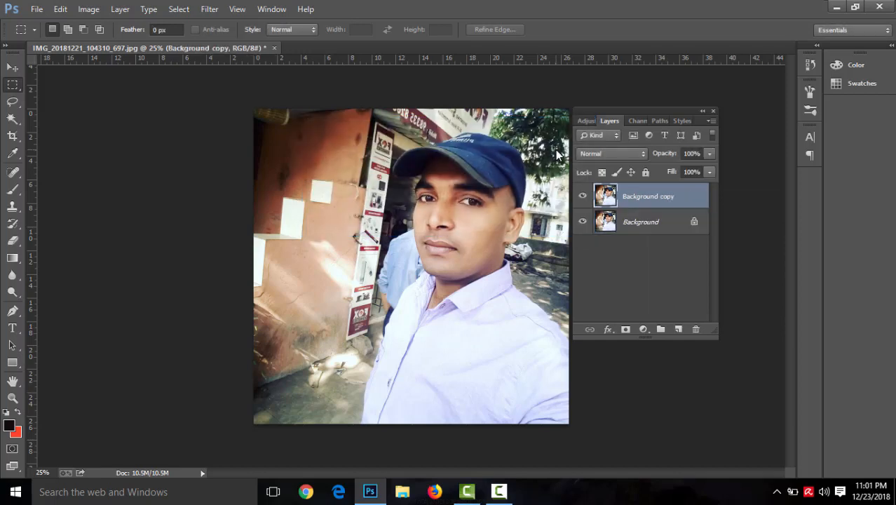
# Hide the original Background layer and check the Background copy layer by switching its visibility off and on
pyautogui.click(582, 222)
pyautogui.click(582, 197)
pyautogui.click(582, 197)
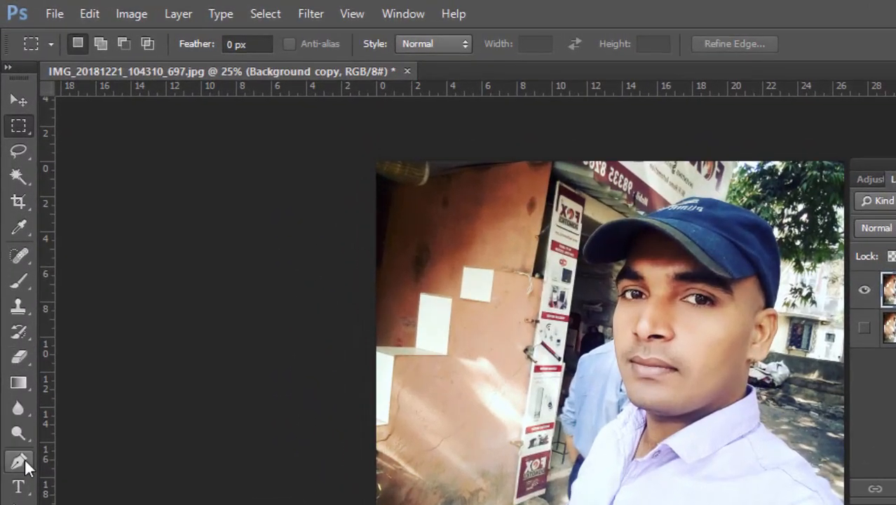
# With the Pen tool in Path mode, start outlining the man from the photo's bottom edge up the left side of his shirt
pyautogui.moveTo(24, 458); pyautogui.dragTo(62, 459)
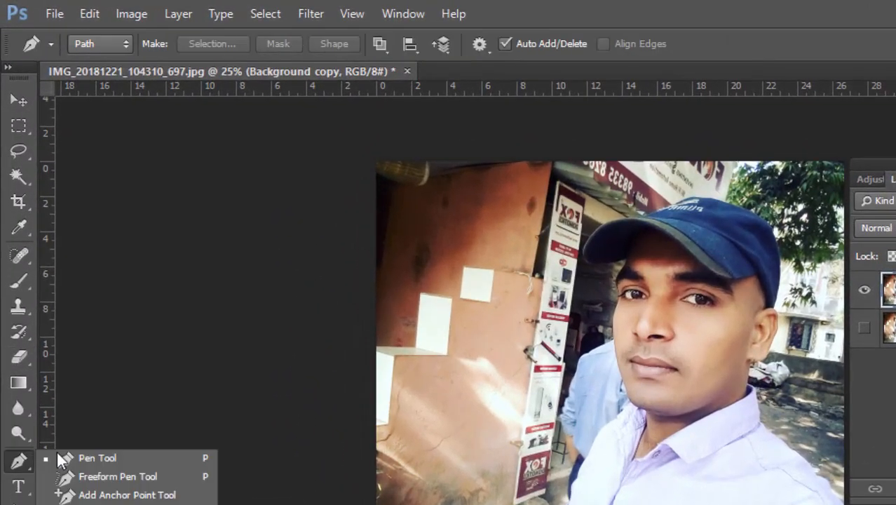
pyautogui.click(101, 458)
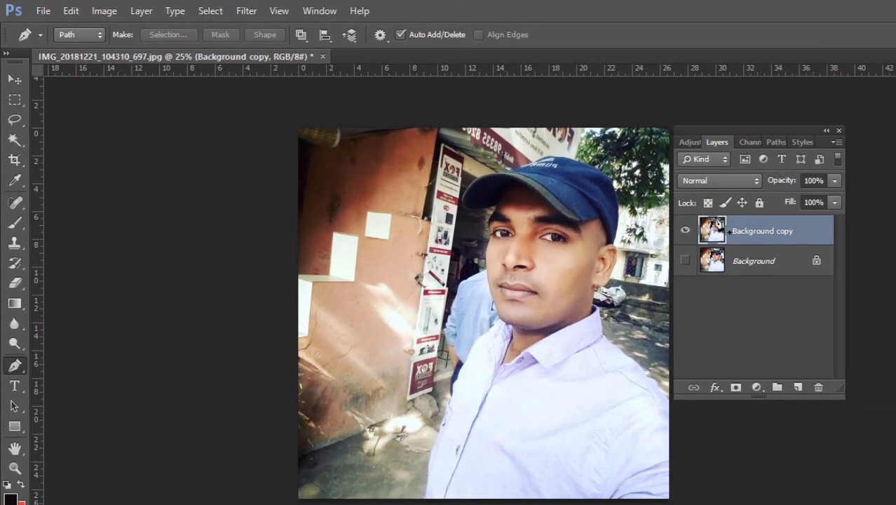
pyautogui.hotkey('ctrl', '+')
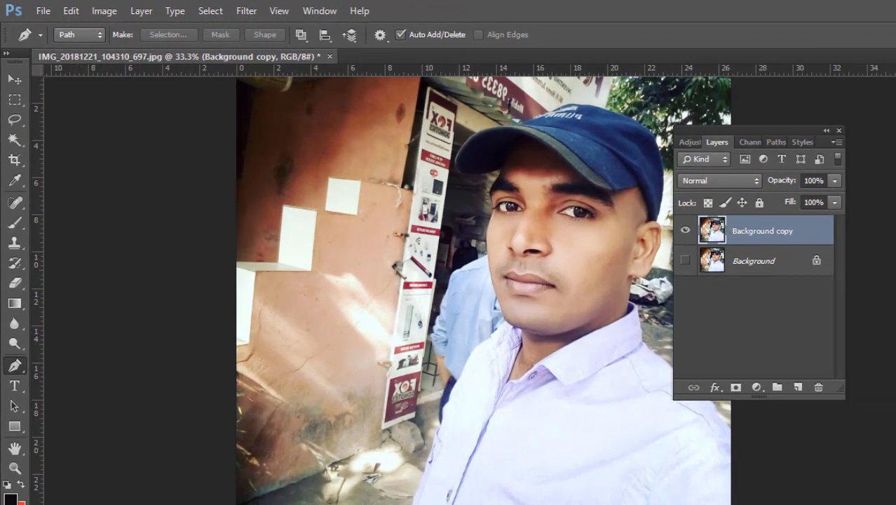
pyautogui.scroll(-3, 483, 290)
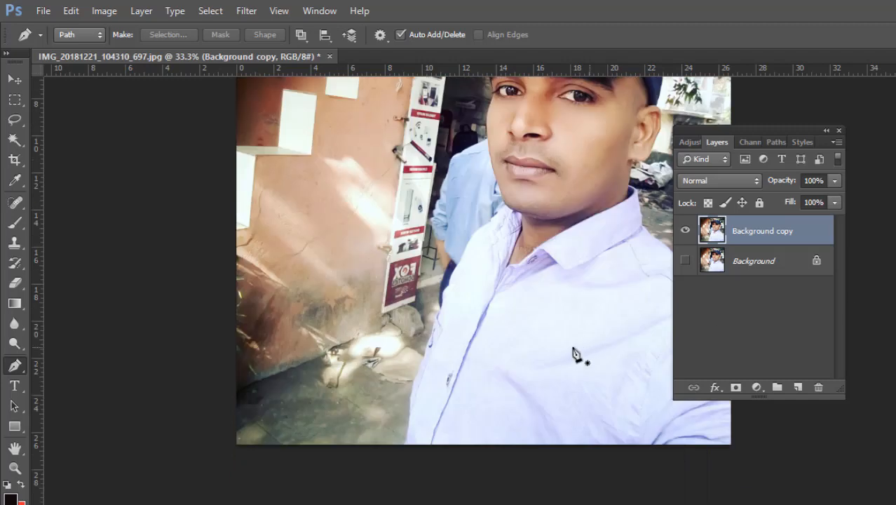
pyautogui.click(405, 443)
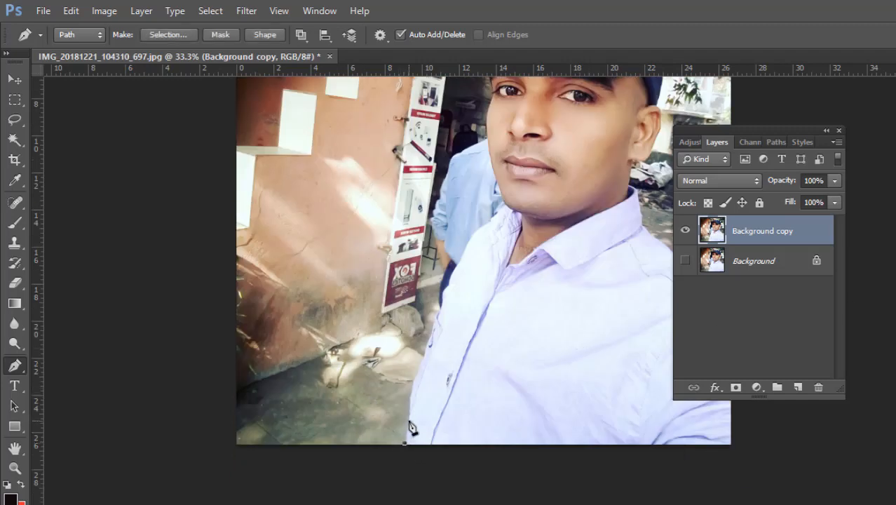
pyautogui.click(408, 420)
pyautogui.click(411, 395)
pyautogui.click(420, 365)
pyautogui.click(431, 333)
pyautogui.click(443, 303)
pyautogui.click(462, 254)
# Continue the pen path over the left shoulder of the shirt up to the collar below the chin
pyautogui.hotkey('ctrl', '+')
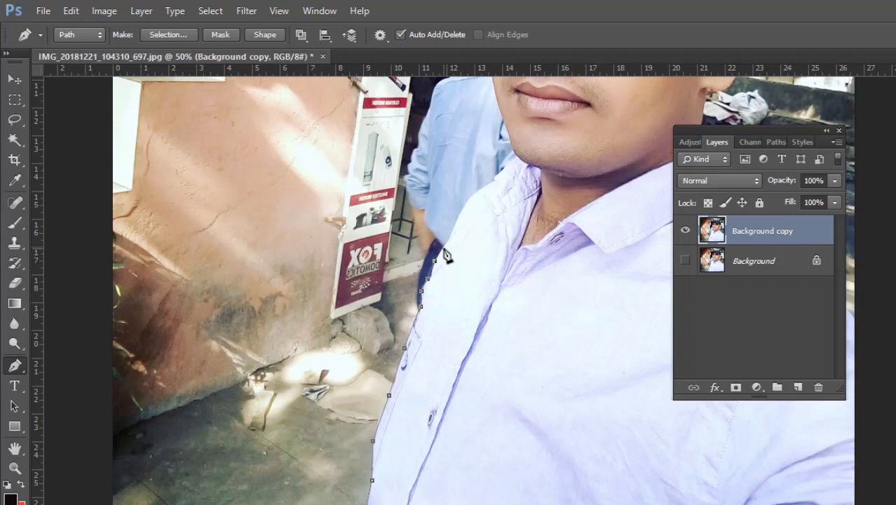
pyautogui.click(448, 242)
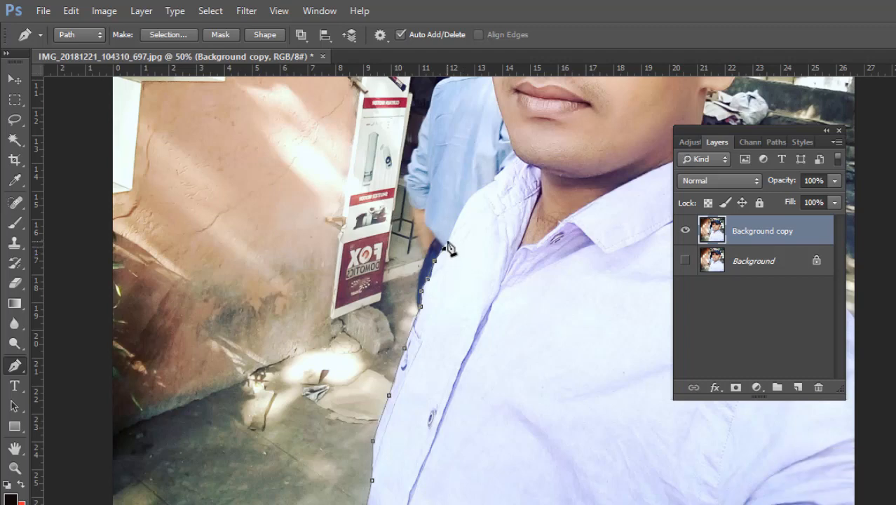
pyautogui.click(462, 209)
pyautogui.click(470, 195)
pyautogui.click(490, 181)
pyautogui.click(500, 171)
pyautogui.click(513, 161)
# Collapse the floating layers panel and continue the path from the collar up the jaw to mouth height
pyautogui.hotkey('ctrl', '+')
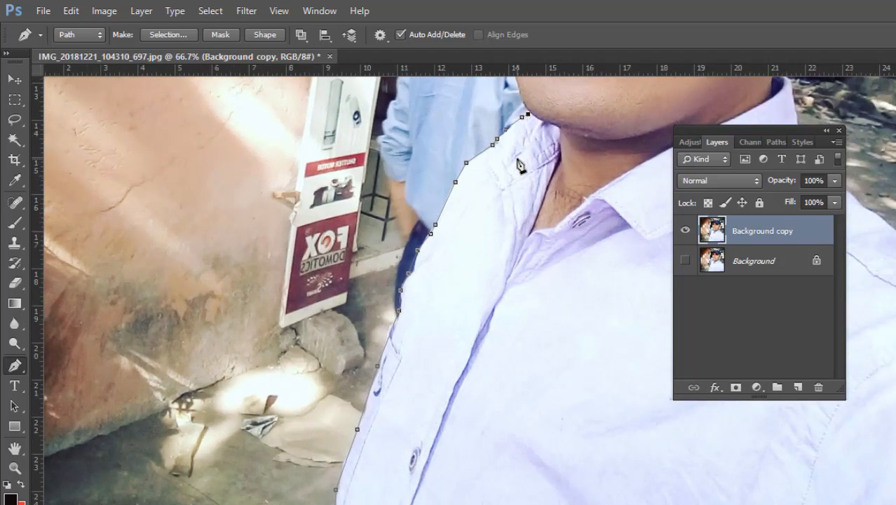
pyautogui.click(827, 130)
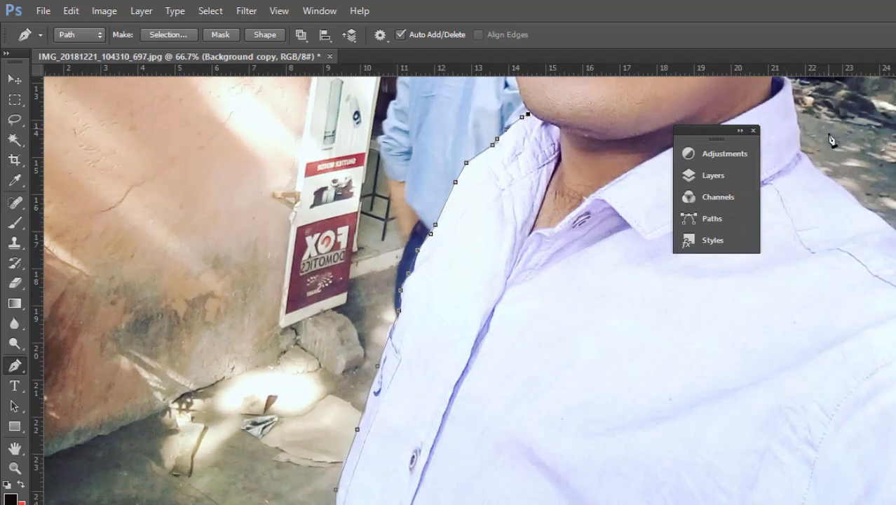
pyautogui.scroll(8, 462, 290)
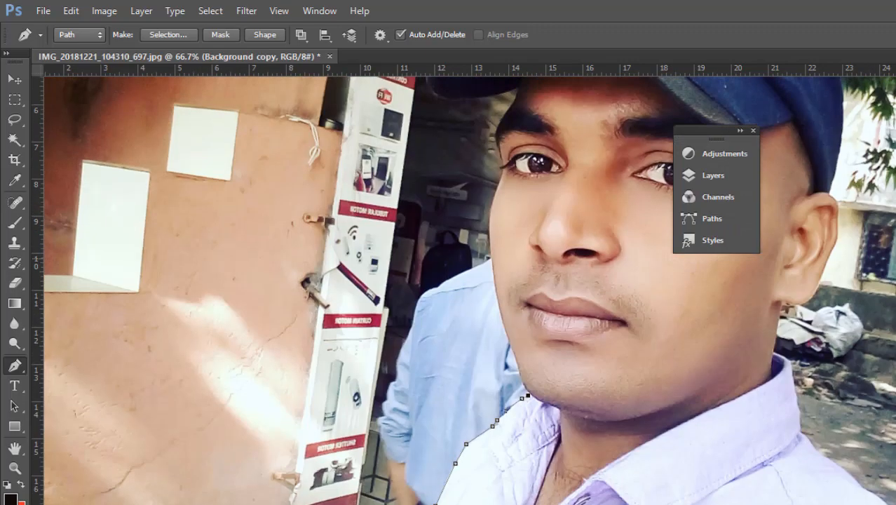
pyautogui.scroll(1, 699, 337)
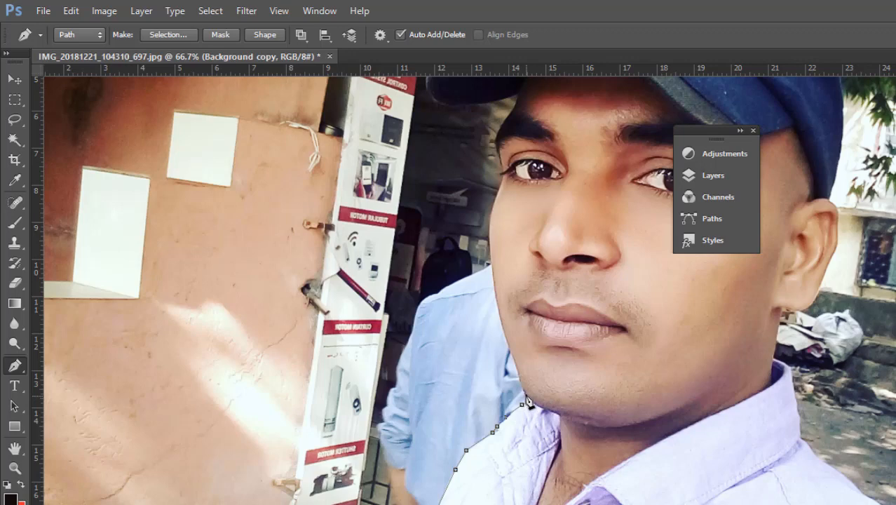
pyautogui.click(523, 390)
pyautogui.click(501, 321)
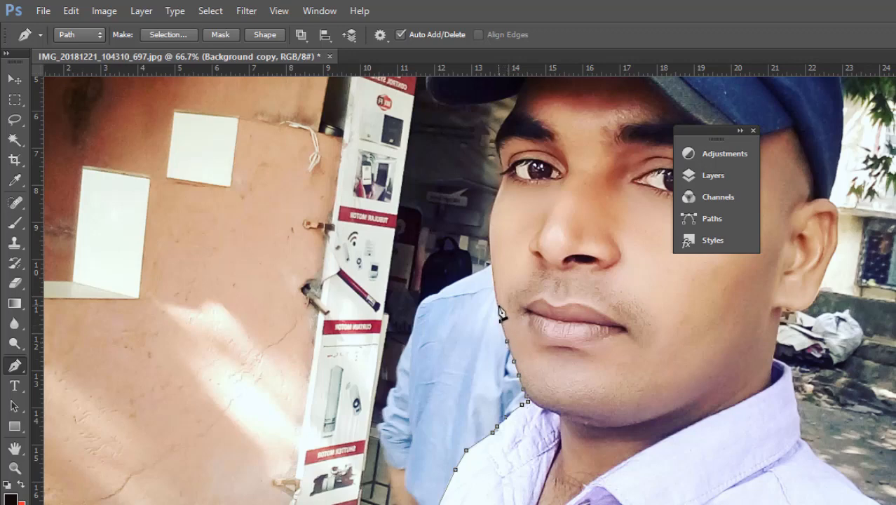
# Extend the path along the left edge of the face, past the cheek, eye and eyebrow to the cap's brim
pyautogui.click(496, 300)
pyautogui.click(492, 277)
pyautogui.click(490, 245)
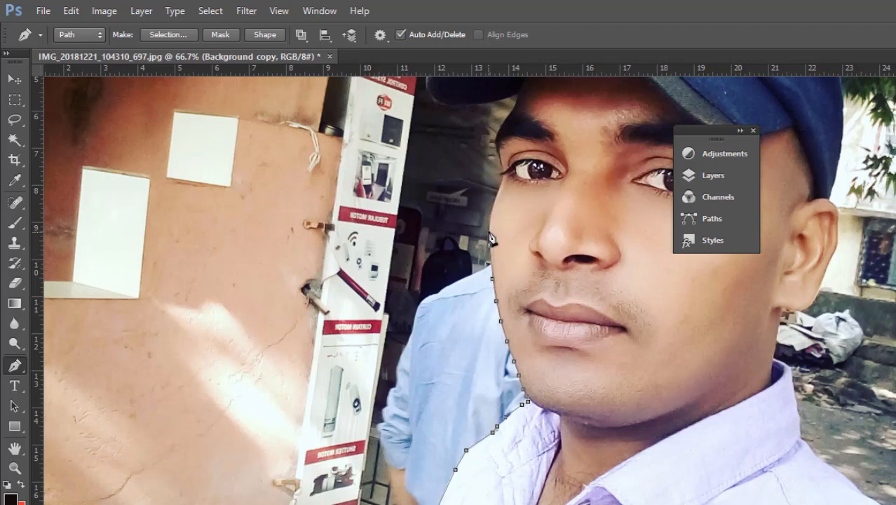
pyautogui.click(489, 231)
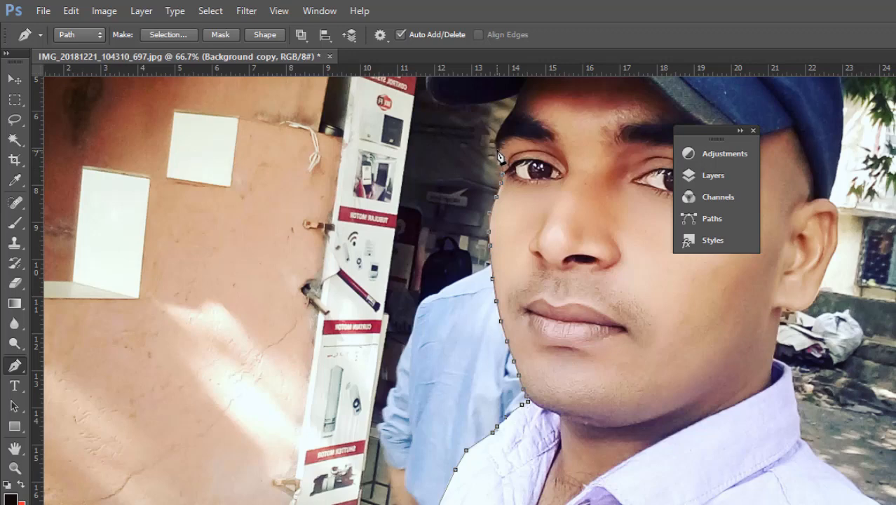
pyautogui.click(495, 143)
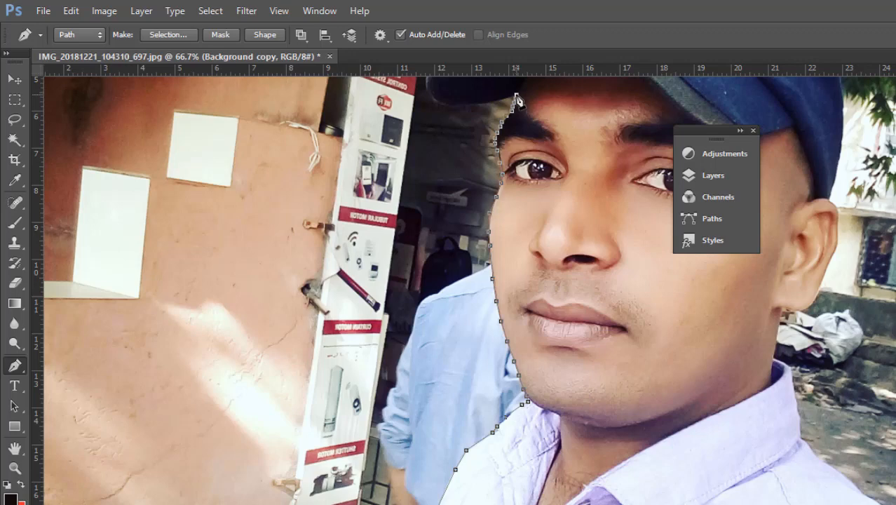
# Trace the underside of the cap's brim from the forehead toward the brim's tip
pyautogui.hotkey('ctrl', '+')
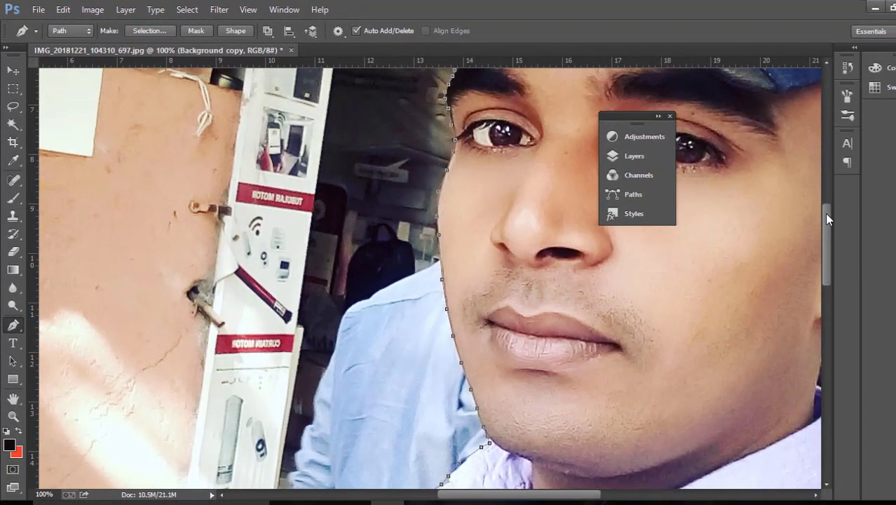
pyautogui.moveTo(826, 219); pyautogui.dragTo(825, 174)
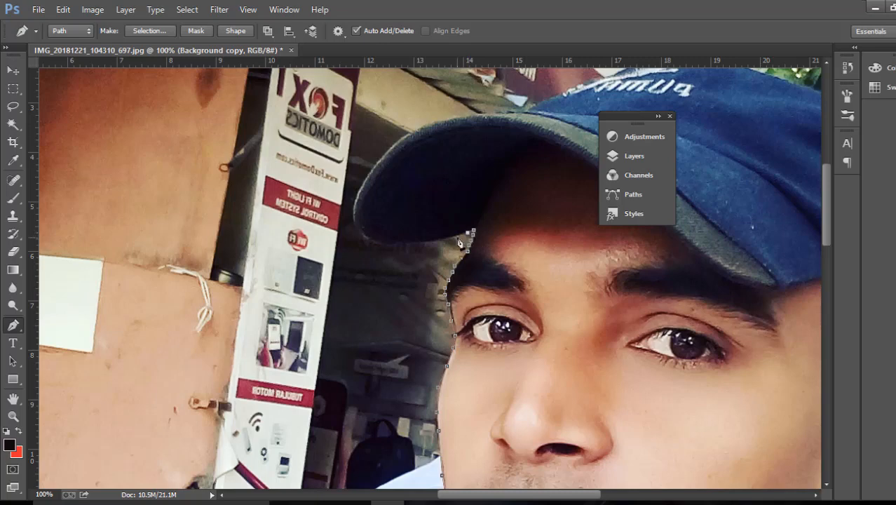
pyautogui.click(445, 239)
pyautogui.click(438, 242)
pyautogui.click(427, 243)
pyautogui.click(413, 244)
pyautogui.click(387, 247)
pyautogui.click(377, 247)
pyautogui.click(370, 245)
# Carry the path around the brim's tip and along its upper edge to the front of the cap
pyautogui.click(359, 234)
pyautogui.click(354, 220)
pyautogui.click(360, 186)
pyautogui.click(372, 169)
pyautogui.click(383, 156)
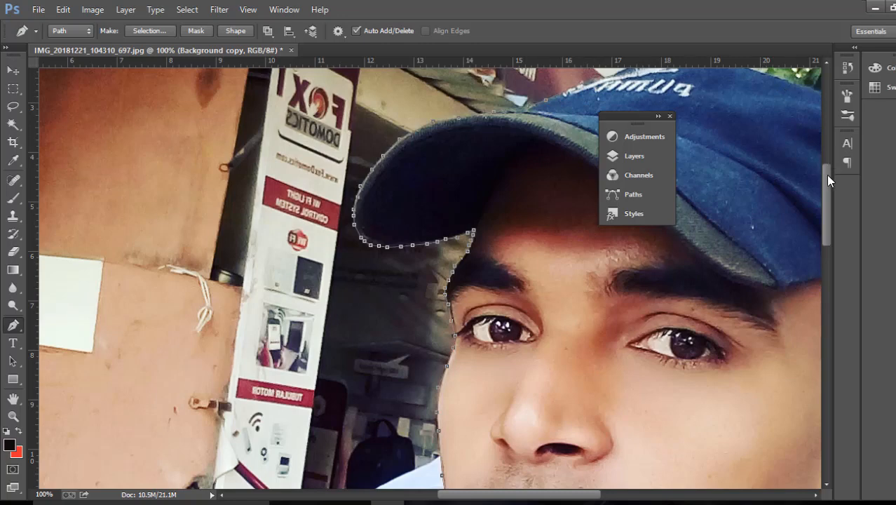
# Trace the top of the cap's crown from above the logo toward the back of the head
pyautogui.moveTo(827, 174); pyautogui.dragTo(819, 143)
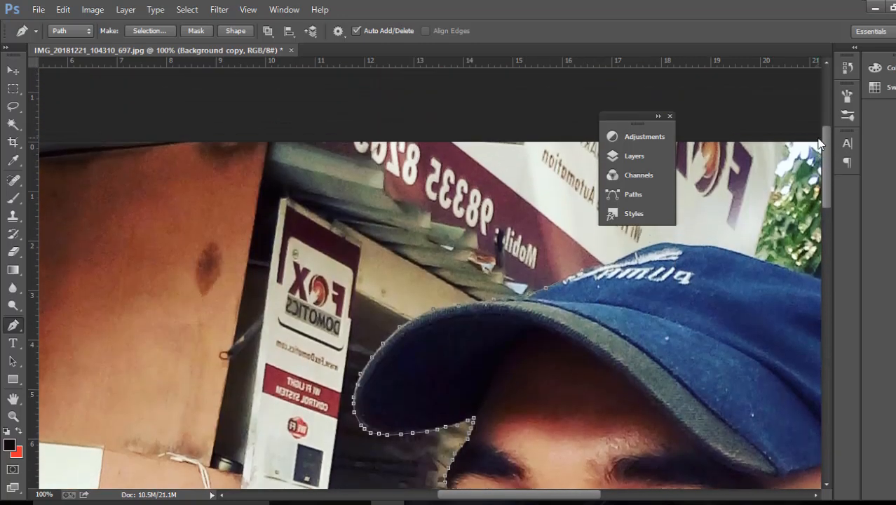
pyautogui.click(640, 250)
pyautogui.click(661, 242)
pyautogui.click(700, 246)
pyautogui.click(729, 251)
pyautogui.click(768, 264)
pyautogui.click(800, 273)
# Continue the path around the rounded back of the cap and down its right side
pyautogui.moveTo(586, 498); pyautogui.dragTo(649, 500)
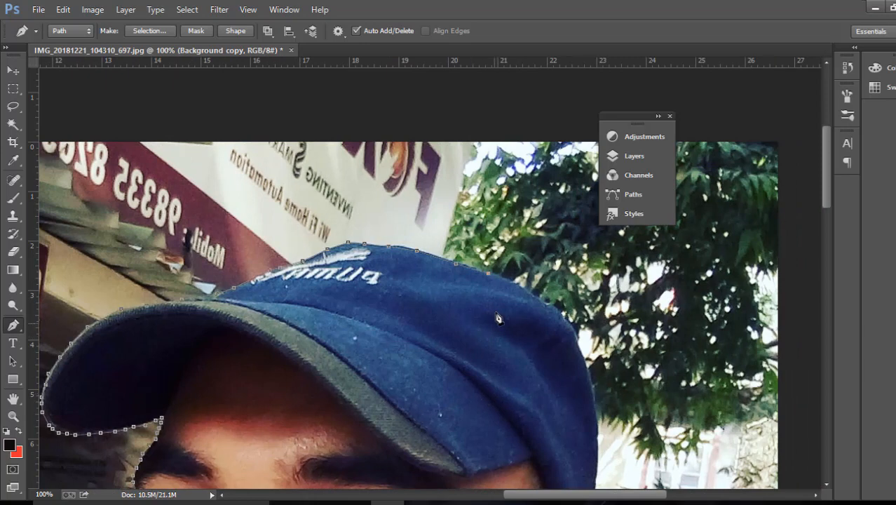
pyautogui.click(518, 283)
pyautogui.click(537, 296)
pyautogui.click(547, 305)
pyautogui.click(560, 312)
pyautogui.click(586, 364)
pyautogui.click(597, 410)
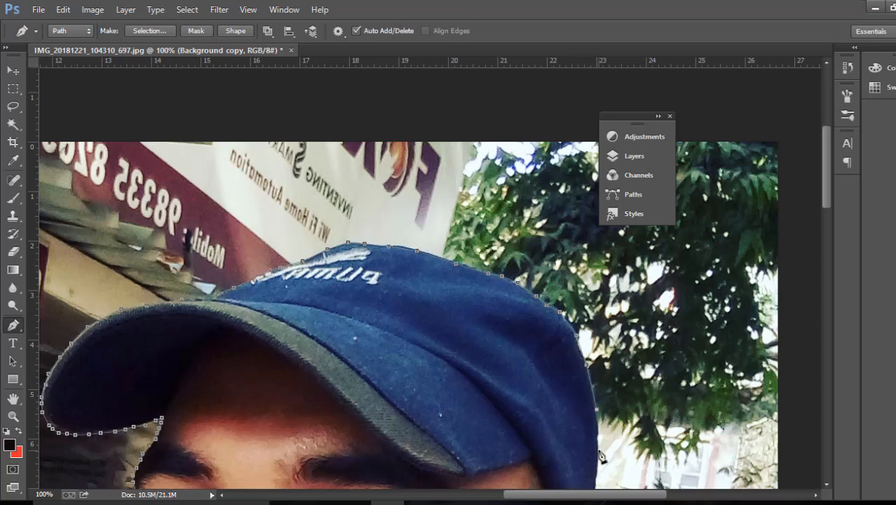
pyautogui.click(599, 450)
# Extend the path down the cap's lower back edge to just above the ear
pyautogui.moveTo(827, 190); pyautogui.dragTo(829, 224)
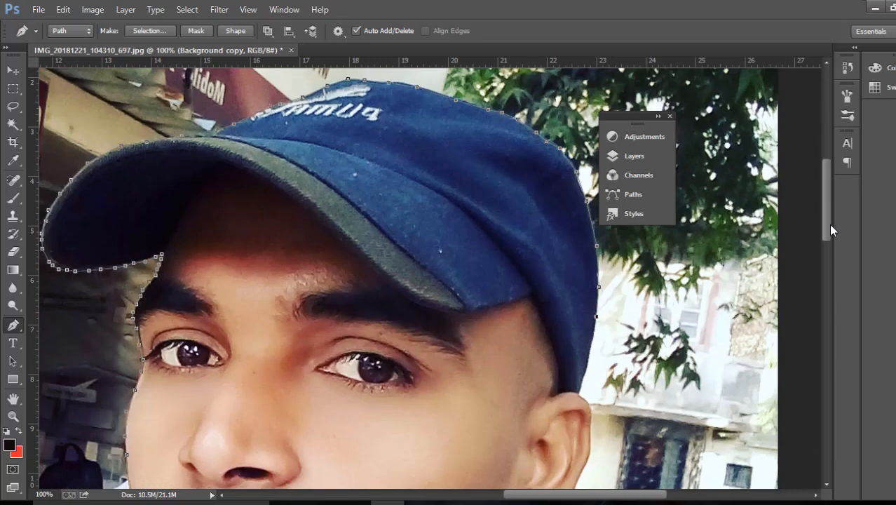
pyautogui.click(593, 334)
pyautogui.click(590, 355)
pyautogui.click(585, 376)
# Trace the path from the cap's lower back edge around the outer edge of the ear toward the lobe
pyautogui.moveTo(827, 203); pyautogui.dragTo(830, 238)
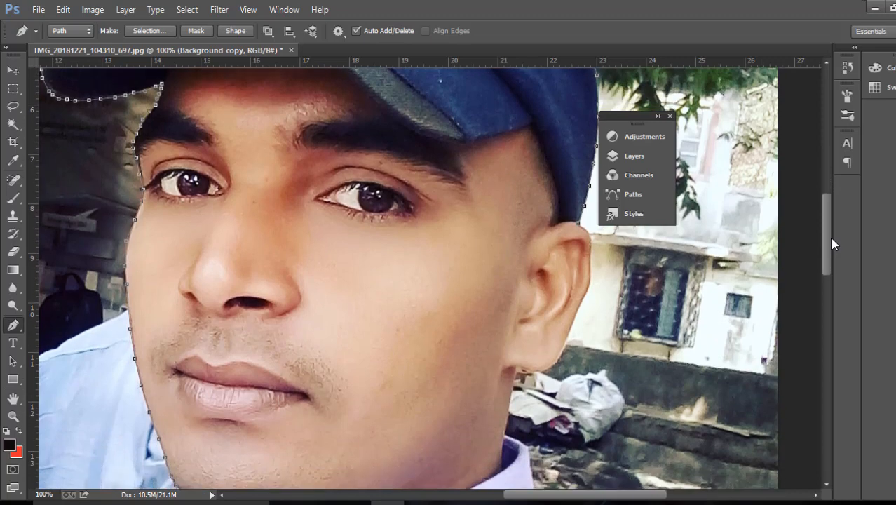
pyautogui.click(583, 228)
pyautogui.click(589, 235)
pyautogui.click(591, 240)
pyautogui.click(591, 256)
pyautogui.click(591, 270)
pyautogui.click(587, 292)
pyautogui.click(580, 303)
pyautogui.click(575, 317)
pyautogui.click(562, 354)
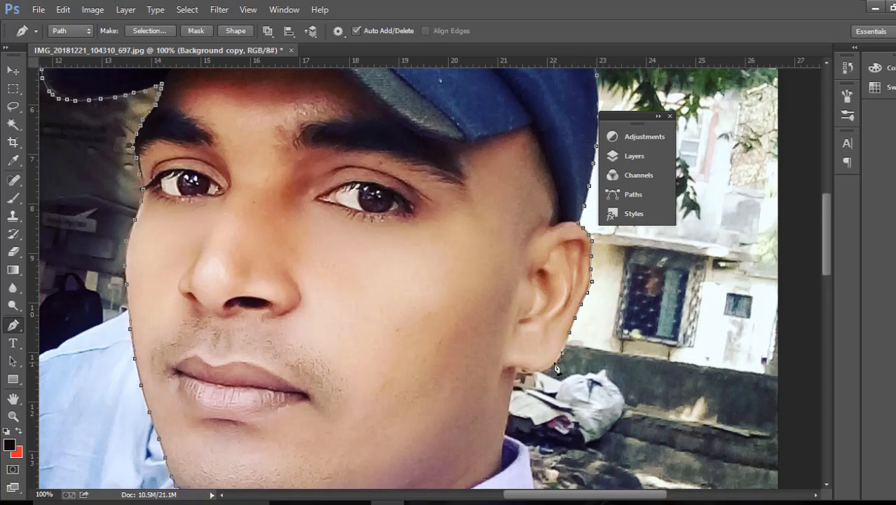
# Carry the path under the earlobe, down the side of the neck and along the shirt collar onto the shoulder
pyautogui.click(518, 369)
pyautogui.click(507, 423)
pyautogui.click(526, 448)
pyautogui.moveTo(831, 265); pyautogui.dragTo(830, 303)
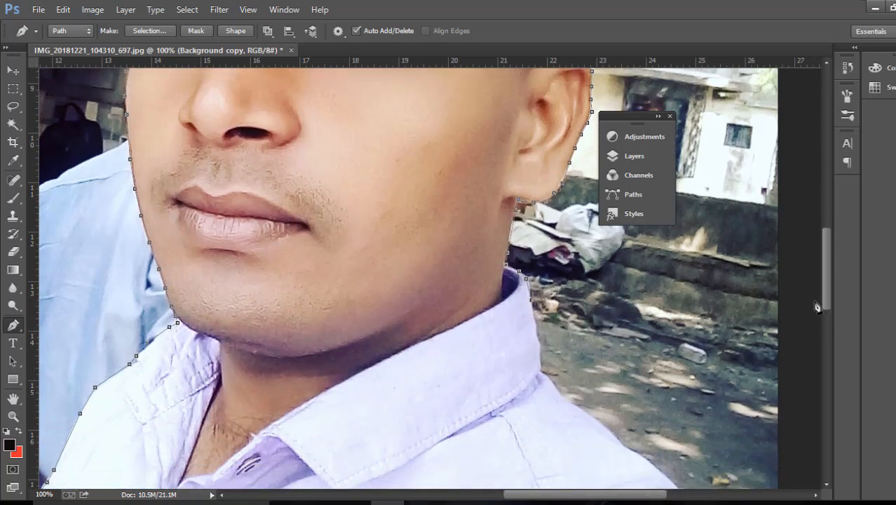
pyautogui.click(535, 318)
pyautogui.click(557, 387)
pyautogui.click(578, 407)
# Extend the path down the shoulder and upper sleeve to just beyond the photo's right edge
pyautogui.moveTo(824, 288); pyautogui.dragTo(826, 349)
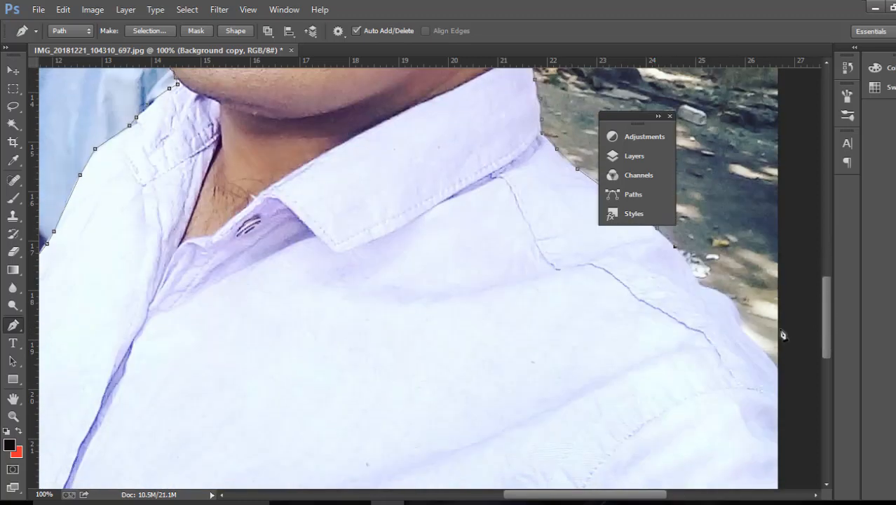
pyautogui.click(685, 258)
pyautogui.click(698, 279)
pyautogui.click(710, 287)
pyautogui.click(729, 300)
pyautogui.click(781, 379)
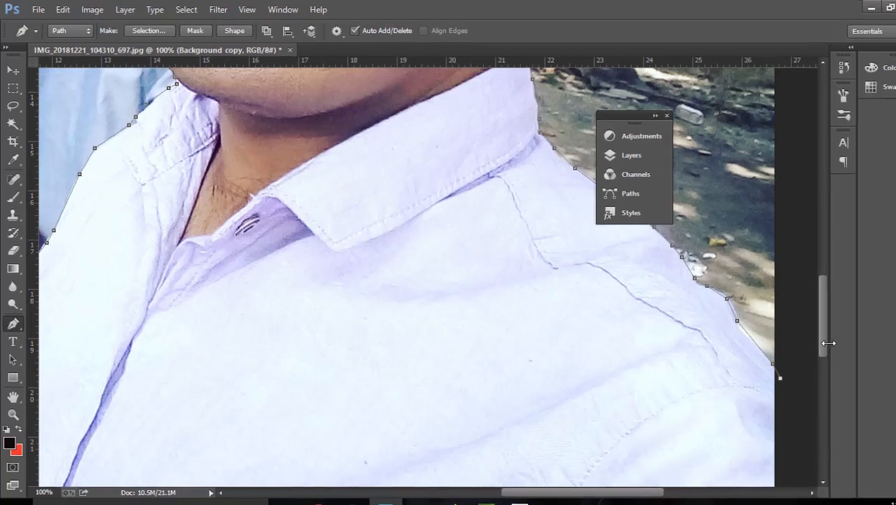
# Run the path outside the photo around its lower right corner and below its bottom edge, closing it at the starting point
pyautogui.scroll(-3, 824, 361)
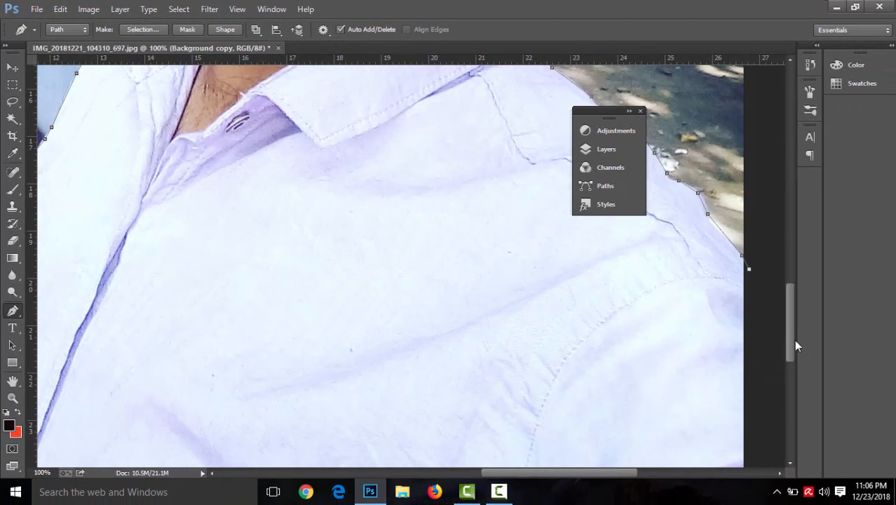
pyautogui.hotkey('ctrl', '-')
pyautogui.hotkey('ctrl', '-')
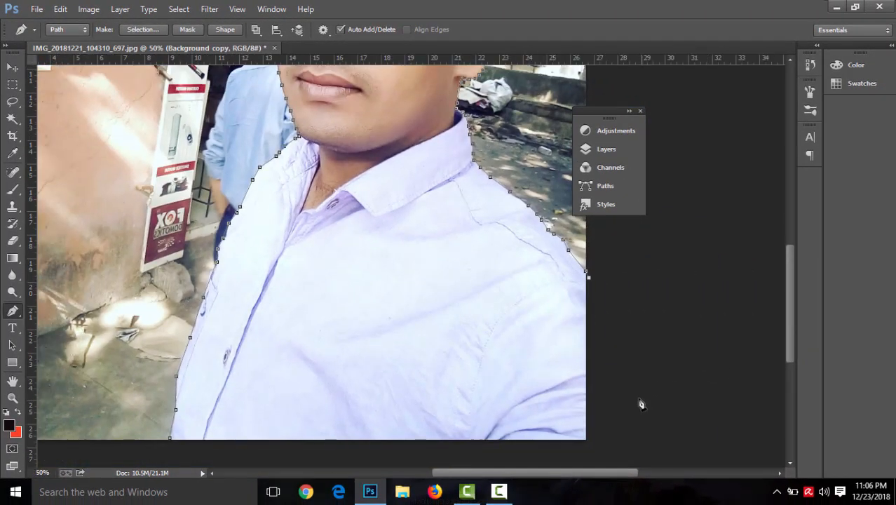
pyautogui.click(638, 399)
pyautogui.click(619, 452)
pyautogui.click(385, 458)
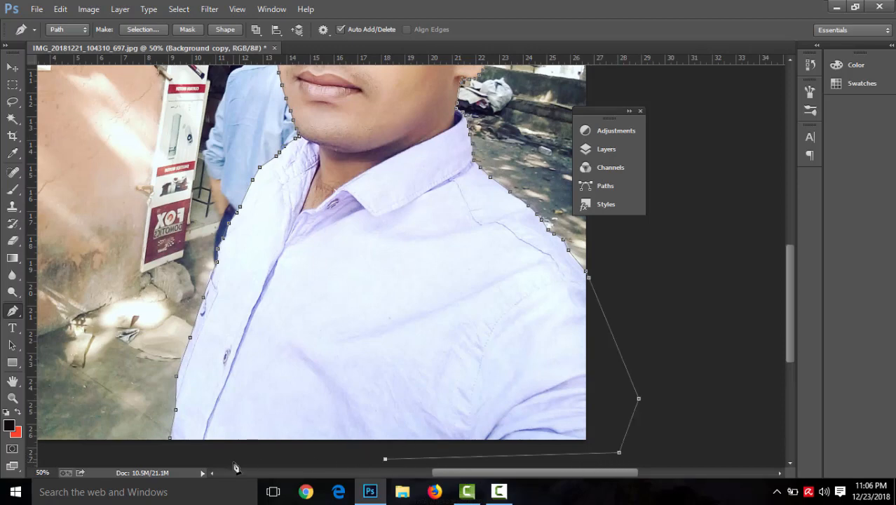
pyautogui.click(164, 455)
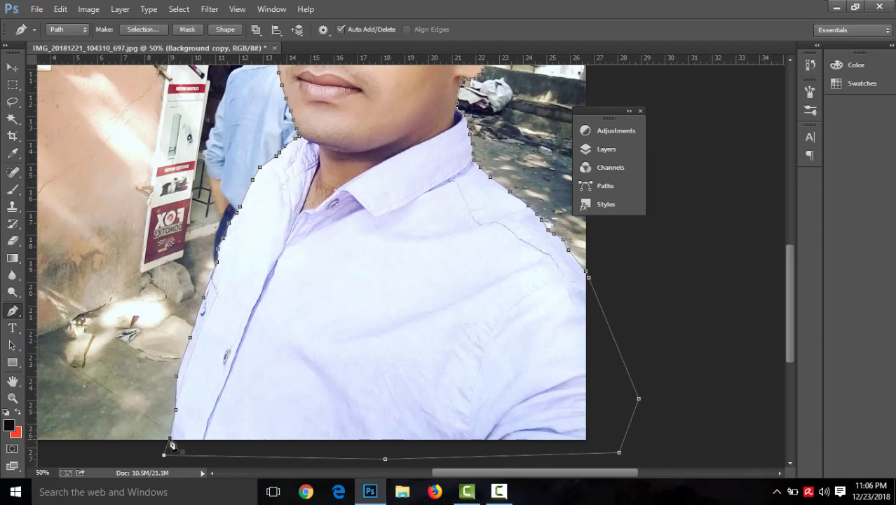
pyautogui.click(170, 439)
# Convert the closed path around the man into a new anti-aliased selection with a 3-pixel feather radius
pyautogui.hotkey('ctrl', 'Return')
pyautogui.hotkey('ctrl', '-')
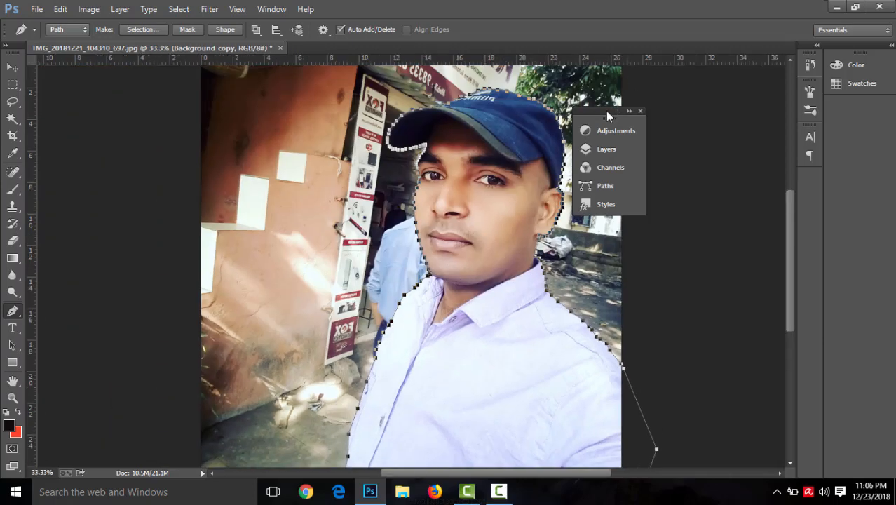
pyautogui.moveTo(607, 111); pyautogui.dragTo(685, 108)
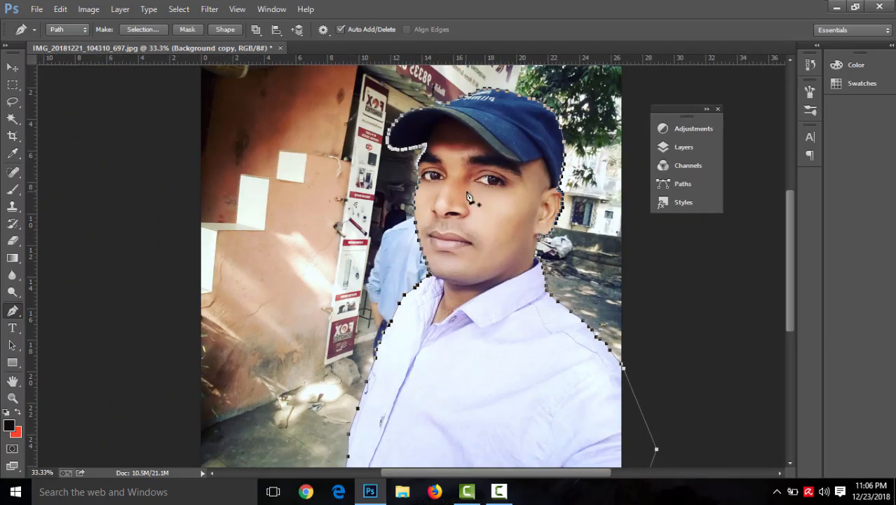
pyautogui.rightClick(494, 214)
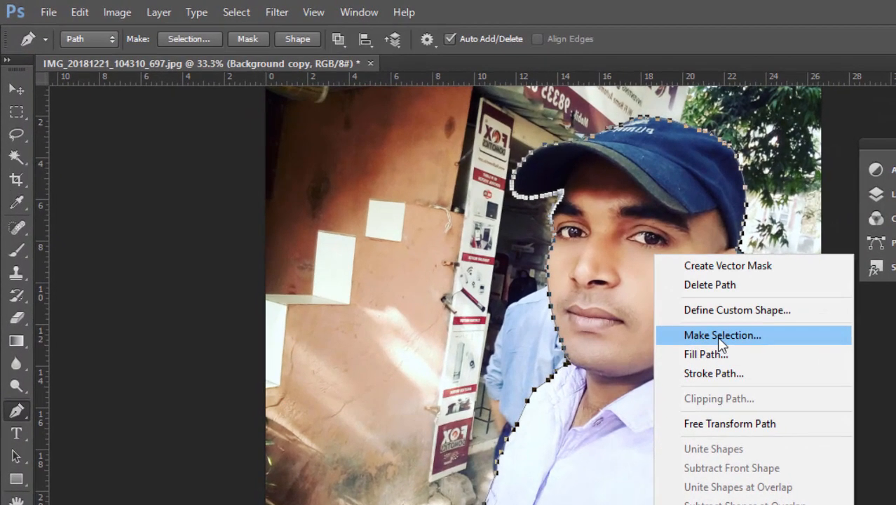
pyautogui.click(722, 337)
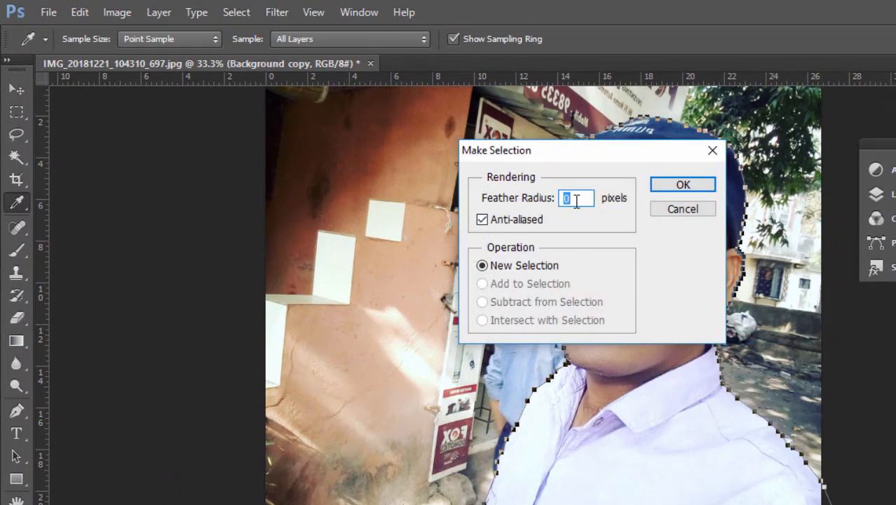
pyautogui.write('3')
pyautogui.click(676, 187)
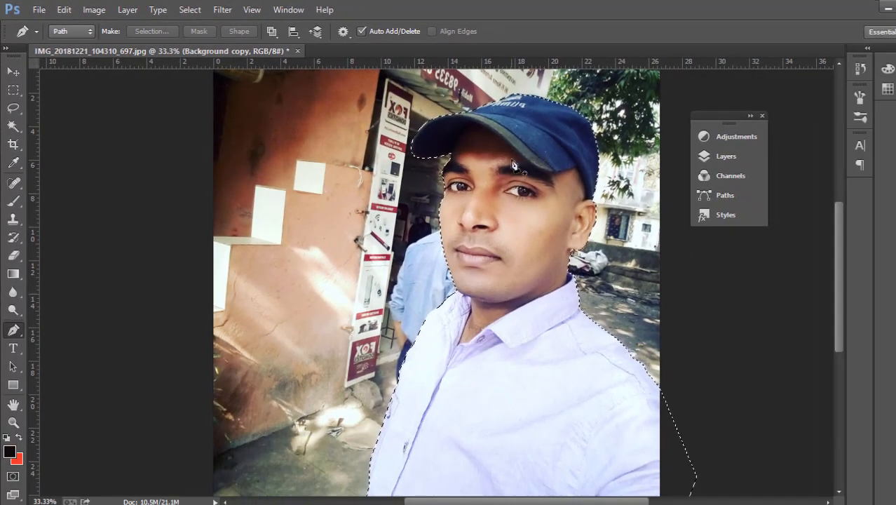
# Copy the selected man from the Background copy layer
pyautogui.rightClick(509, 190)
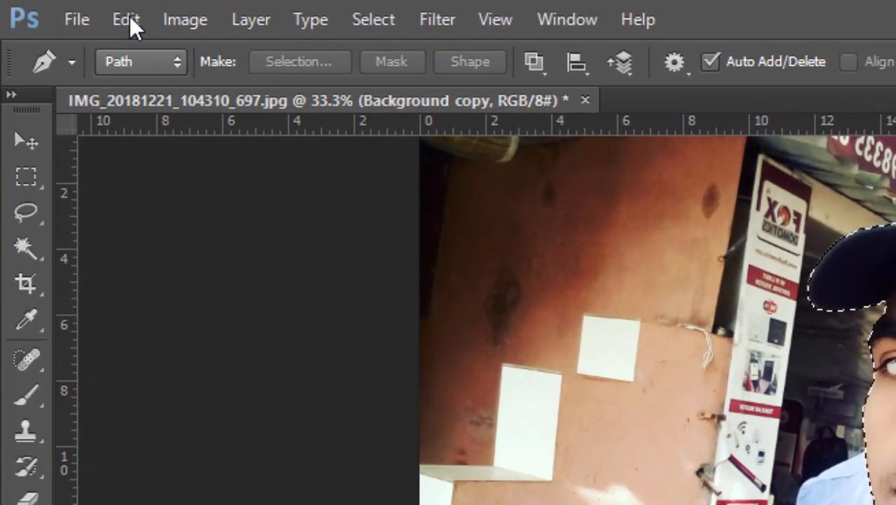
pyautogui.click(116, 19)
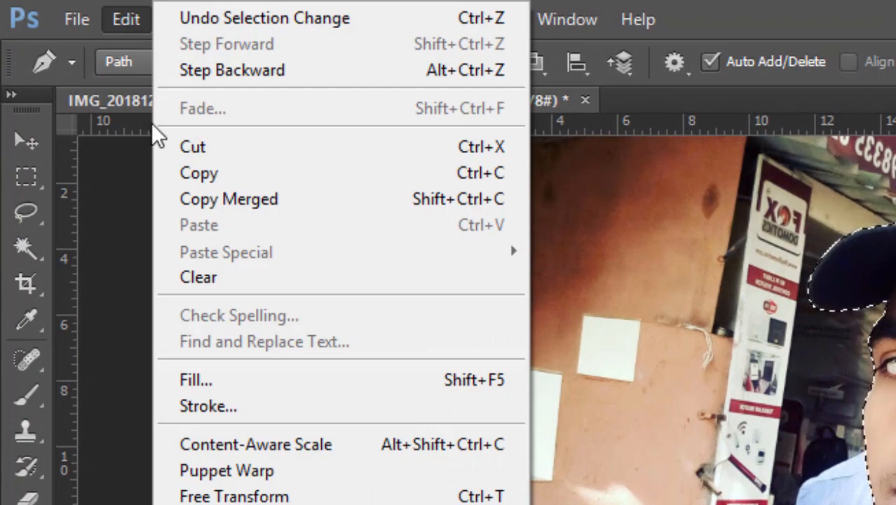
pyautogui.click(190, 174)
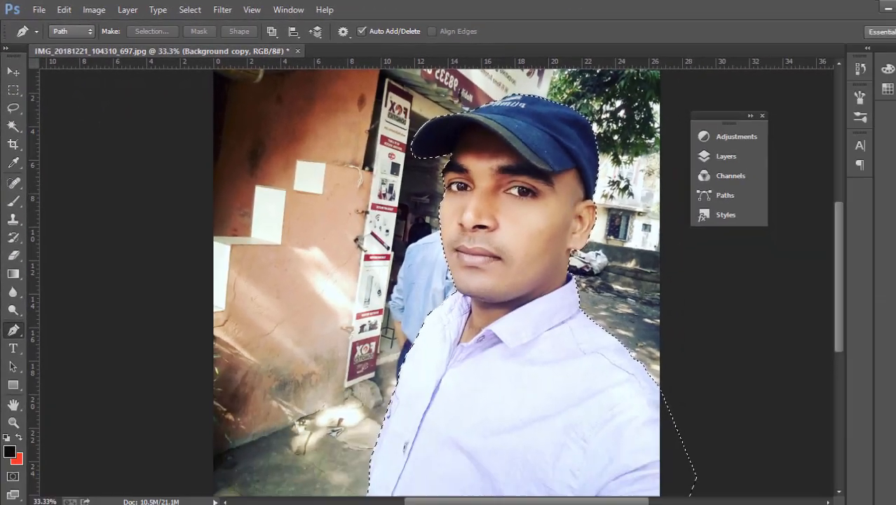
# Paste the copied man onto a new layer and hide the Background copy layer
pyautogui.click(724, 157)
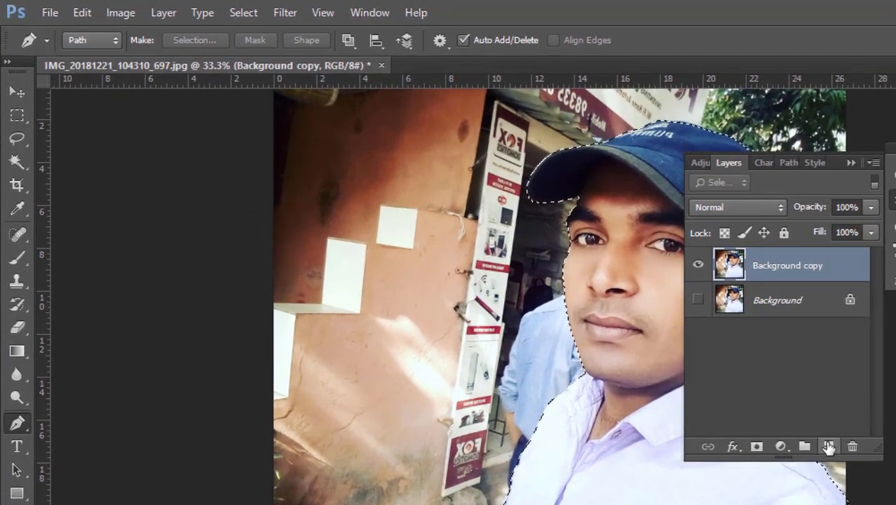
pyautogui.click(670, 361)
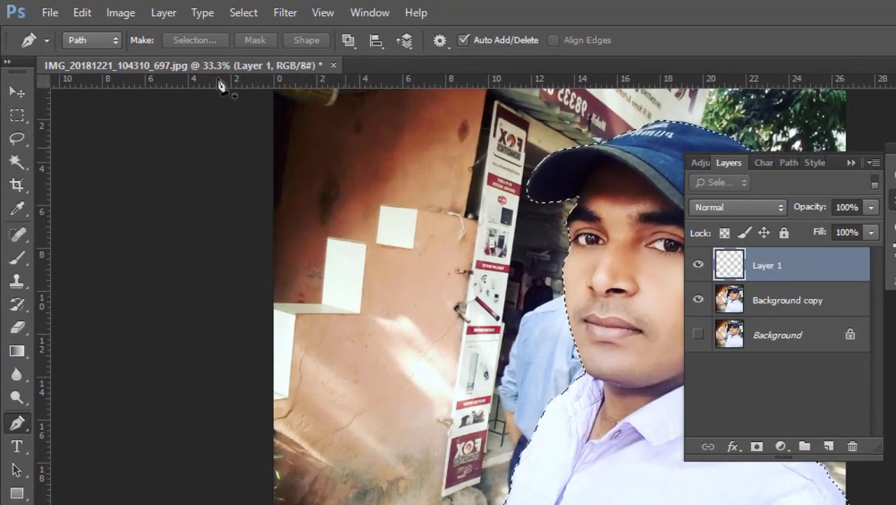
pyautogui.click(83, 12)
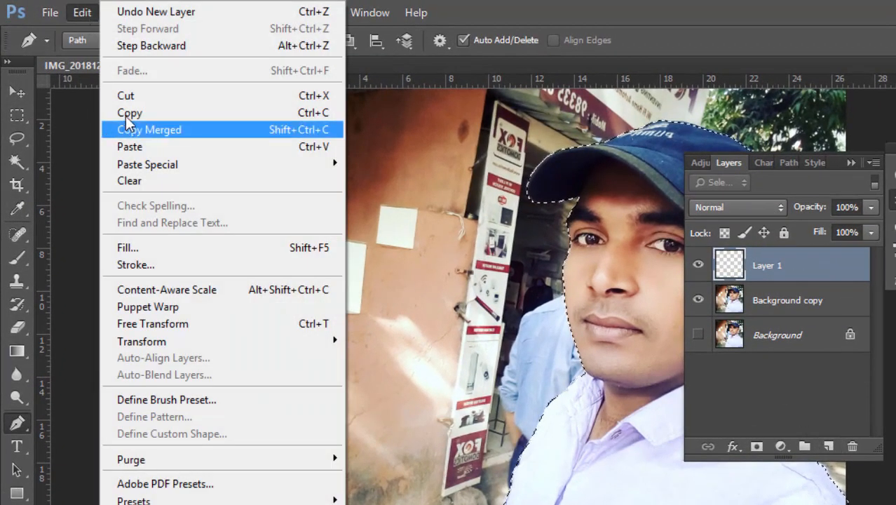
pyautogui.click(131, 147)
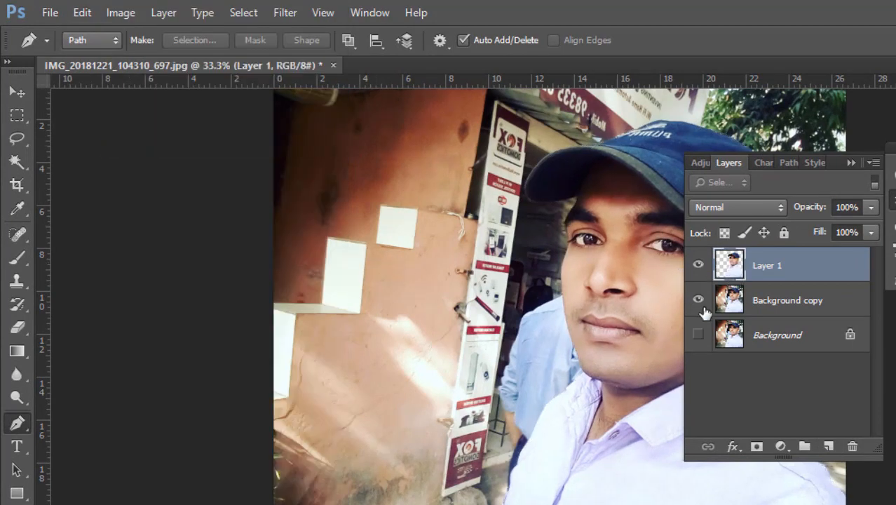
pyautogui.moveTo(839, 165); pyautogui.dragTo(895, 138)
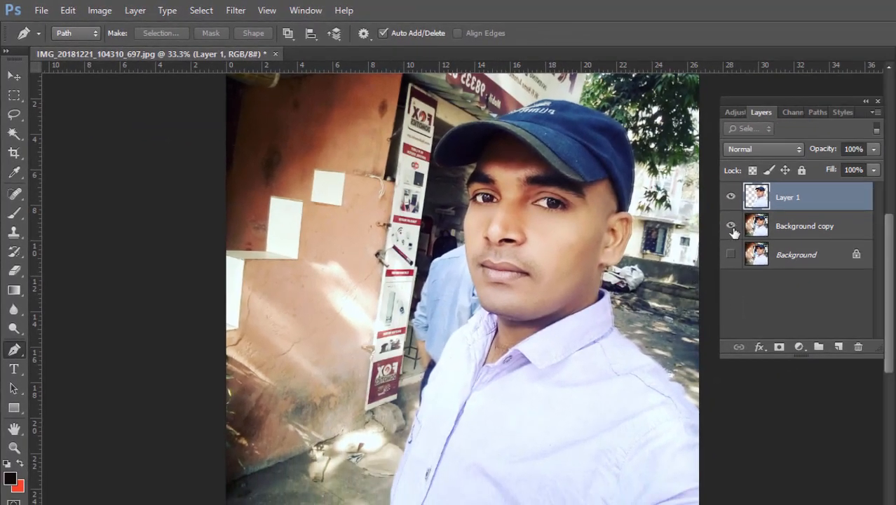
pyautogui.click(731, 225)
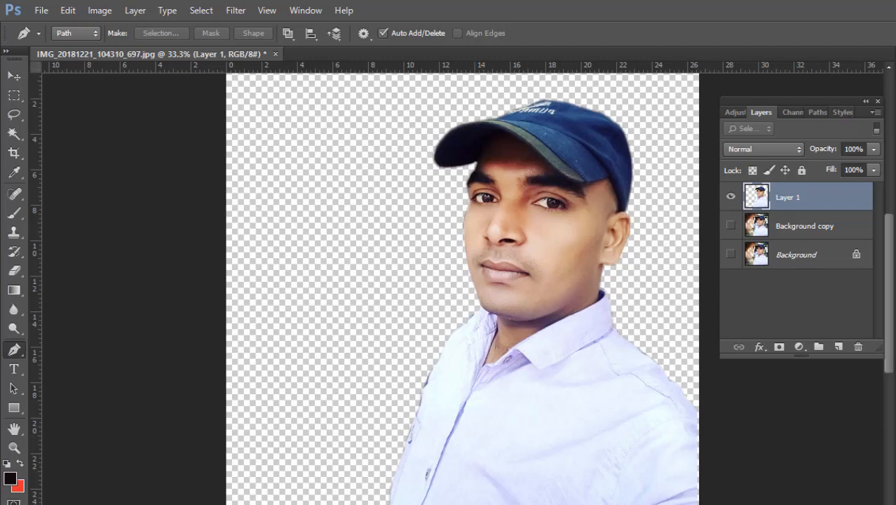
# Place the desktop image background-beautiful-bloom-96627 into the Photoshop document
pyautogui.press('super+d')
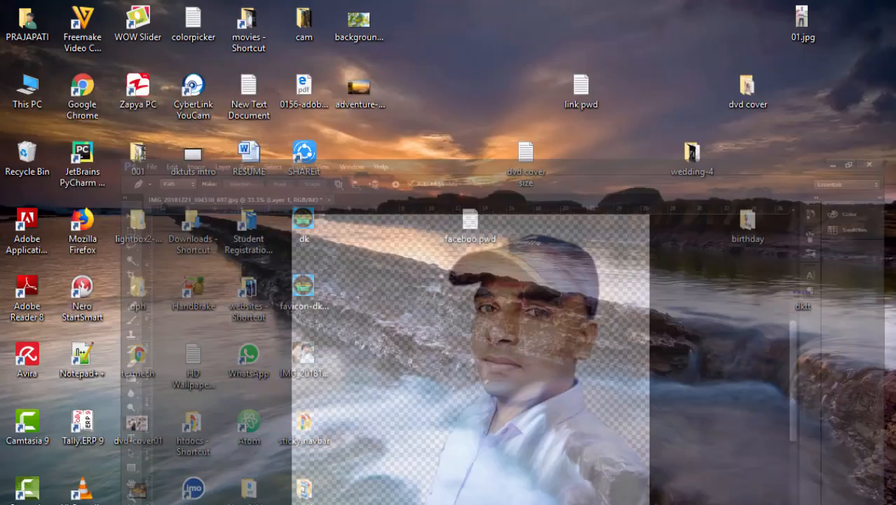
pyautogui.click(361, 29)
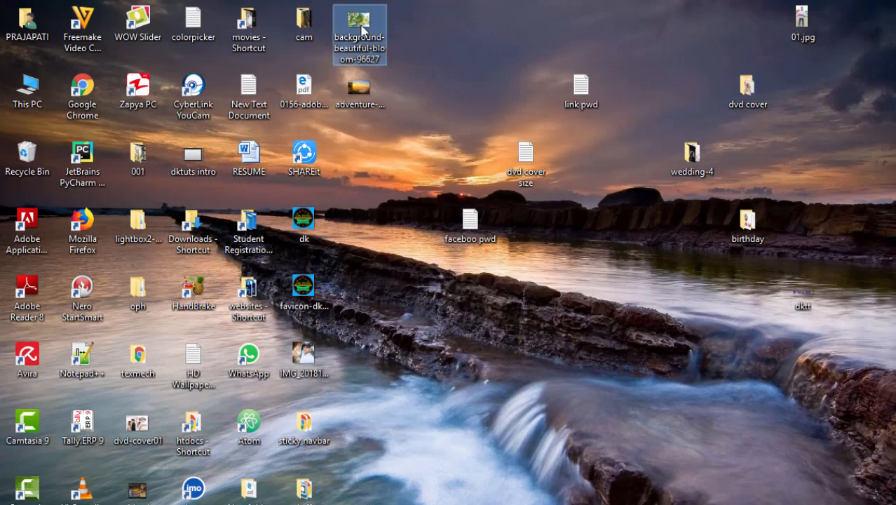
pyautogui.doubleClick(361, 29)
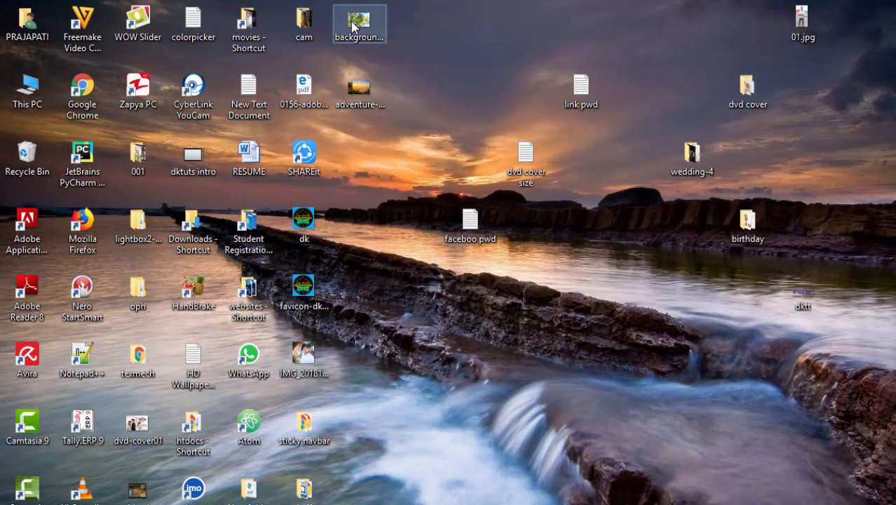
pyautogui.moveTo(353, 26); pyautogui.dragTo(394, 271)
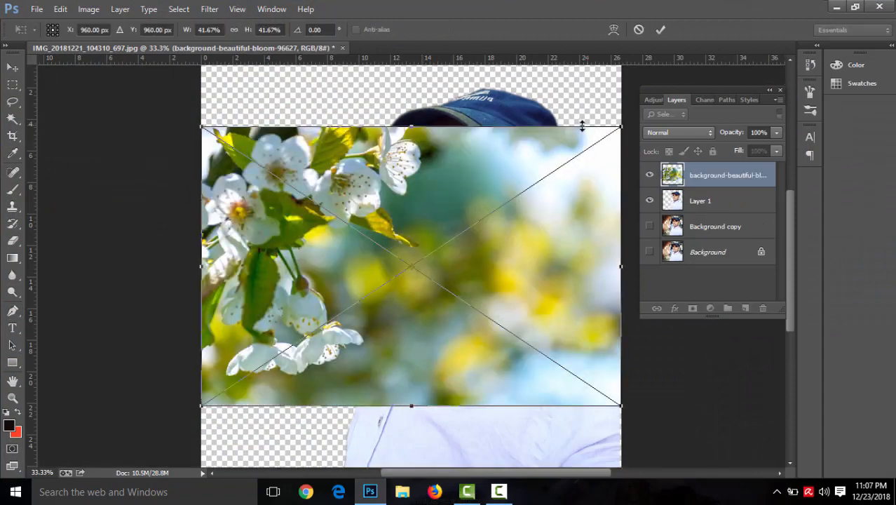
# Move the placed blossom image up to the top of the canvas and send its layer below Background copy
pyautogui.moveTo(530, 153); pyautogui.dragTo(522, 80)
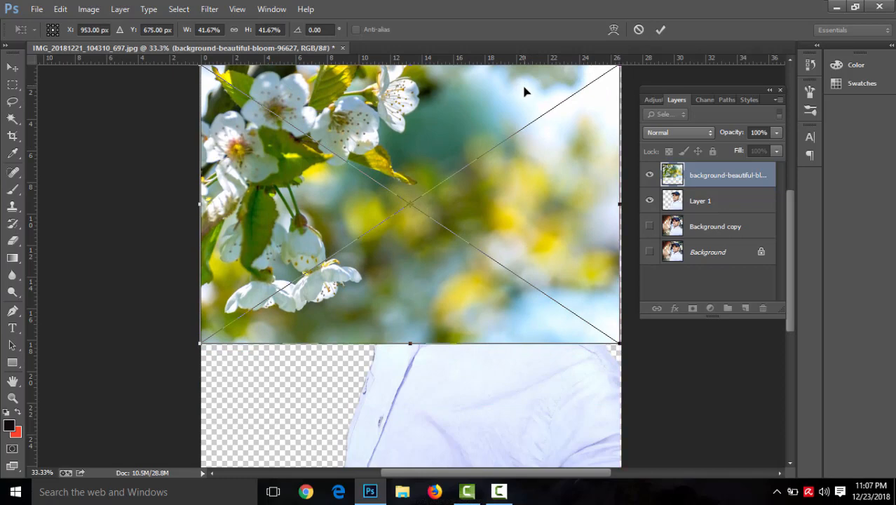
pyautogui.press('p')
pyautogui.click(663, 30)
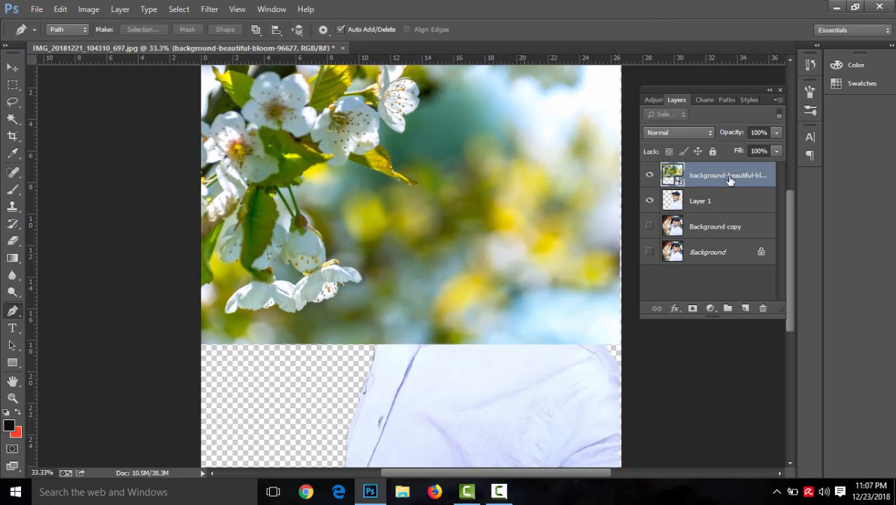
pyautogui.hotkey('ctrl', '[')
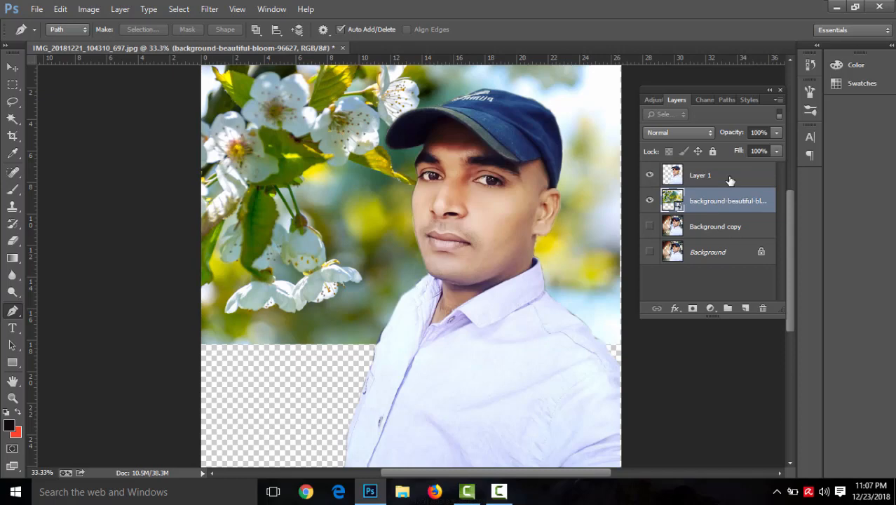
pyautogui.hotkey('ctrl', '[')
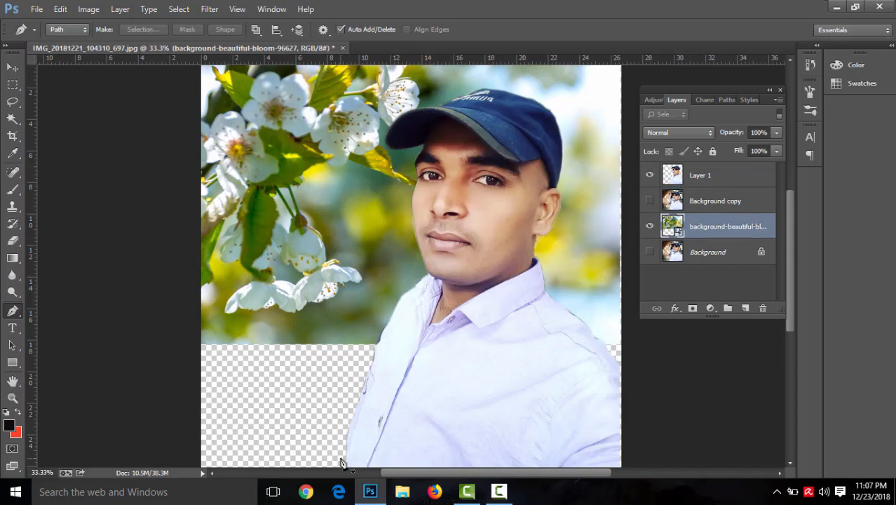
# Enlarge the blossom image layer to about 61.72% in width and height with Free Transform
pyautogui.hotkey('ctrl', 't')
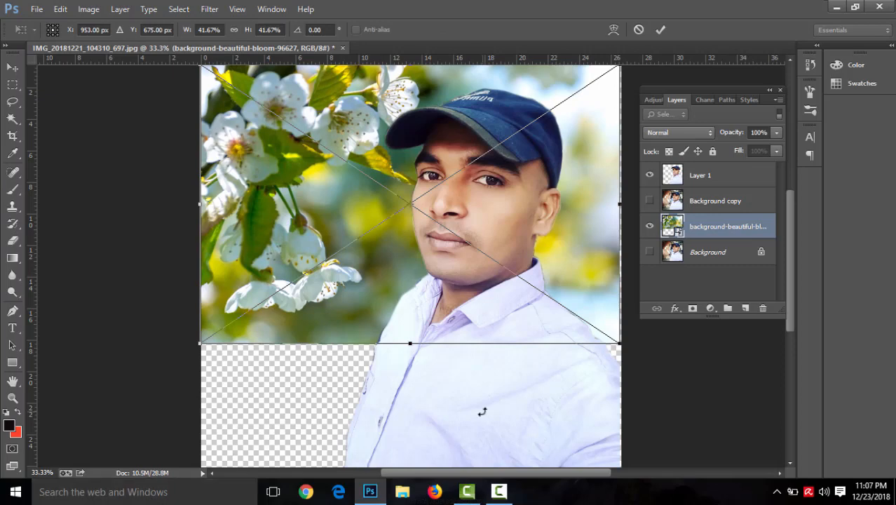
pyautogui.moveTo(624, 345); pyautogui.dragTo(663, 438)
pyautogui.hotkey('ctrl', 'z')
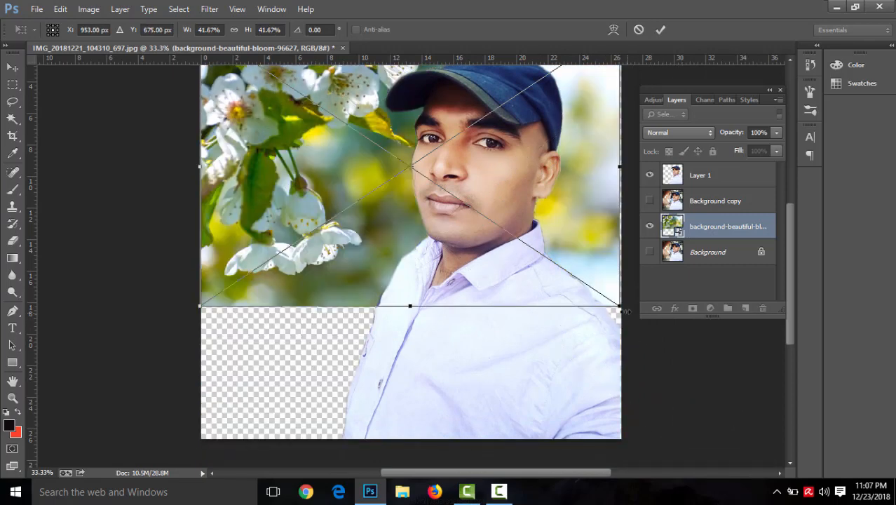
pyautogui.moveTo(619, 309); pyautogui.dragTo(653, 410)
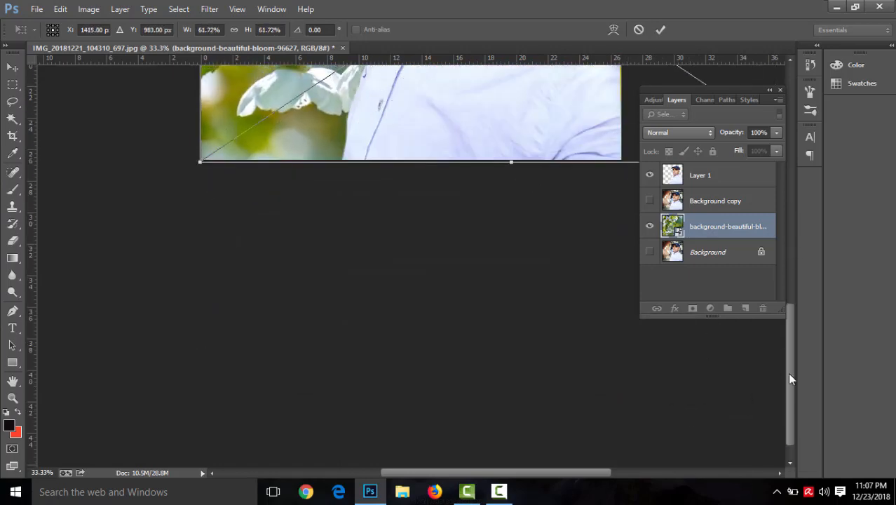
pyautogui.moveTo(788, 348); pyautogui.dragTo(777, 234)
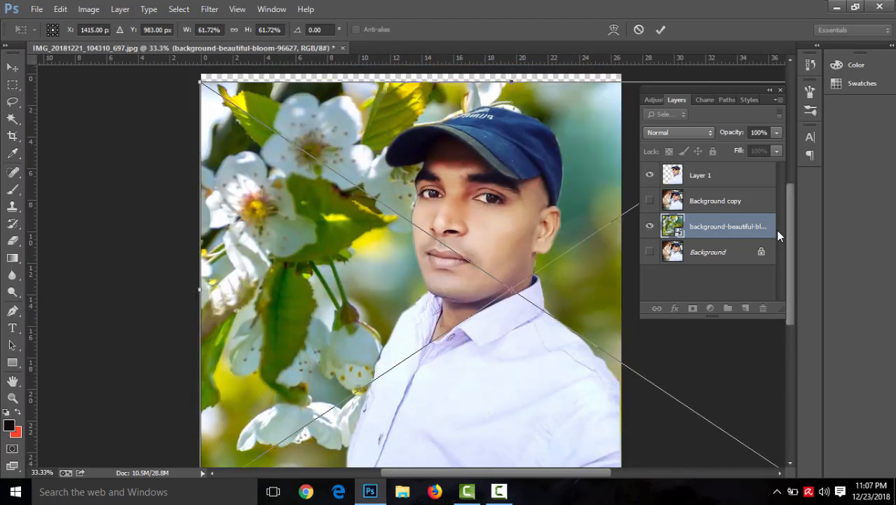
pyautogui.click(662, 29)
pyautogui.press('p')
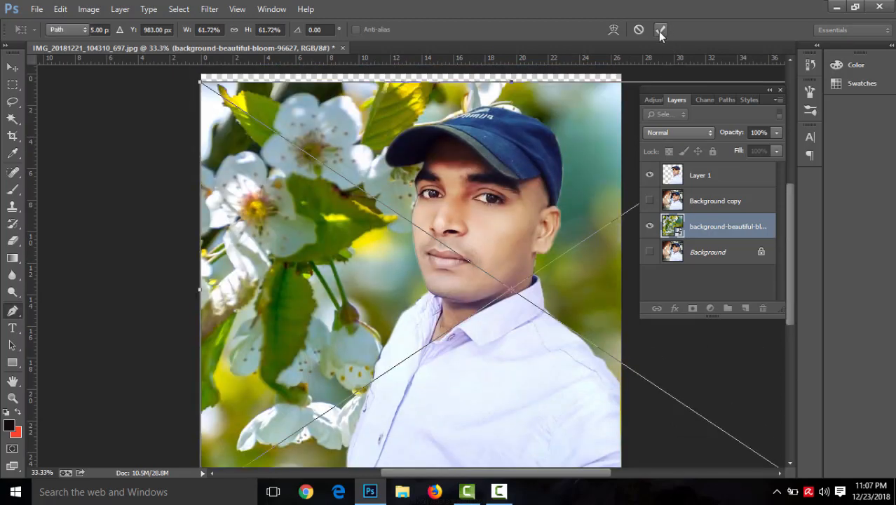
# Move the enlarged blossom image up until it meets the canvas's top edge
pyautogui.press('v')
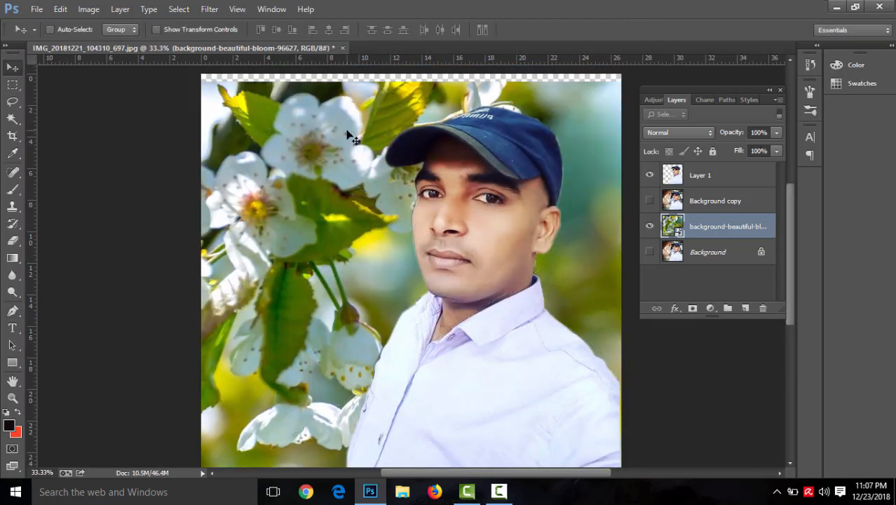
pyautogui.moveTo(346, 128); pyautogui.dragTo(345, 120)
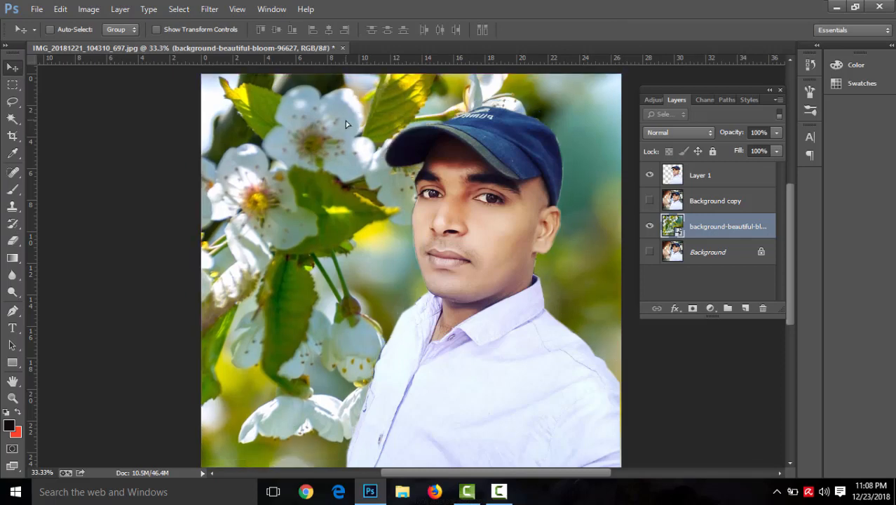
pyautogui.hotkey('ctrl', '-')
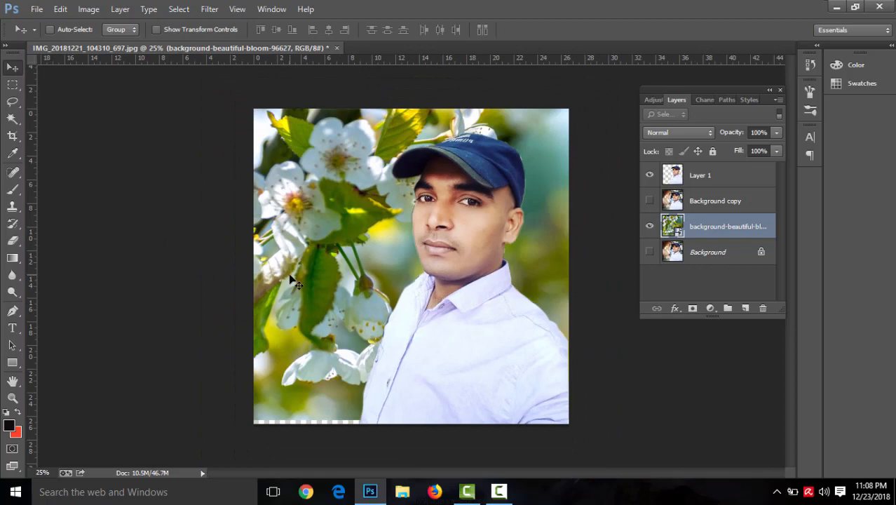
# Select the empty area around the man on Layer 1 with the Magic Wand
pyautogui.click(710, 181)
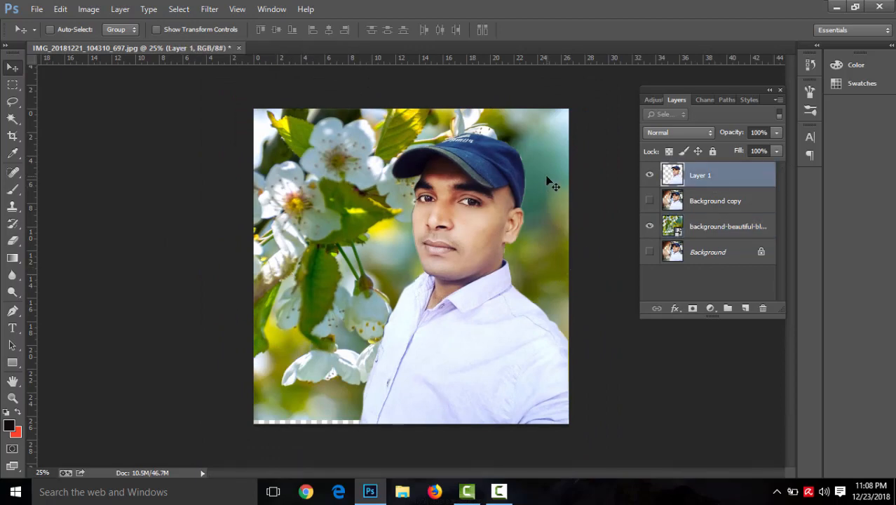
pyautogui.press('w')
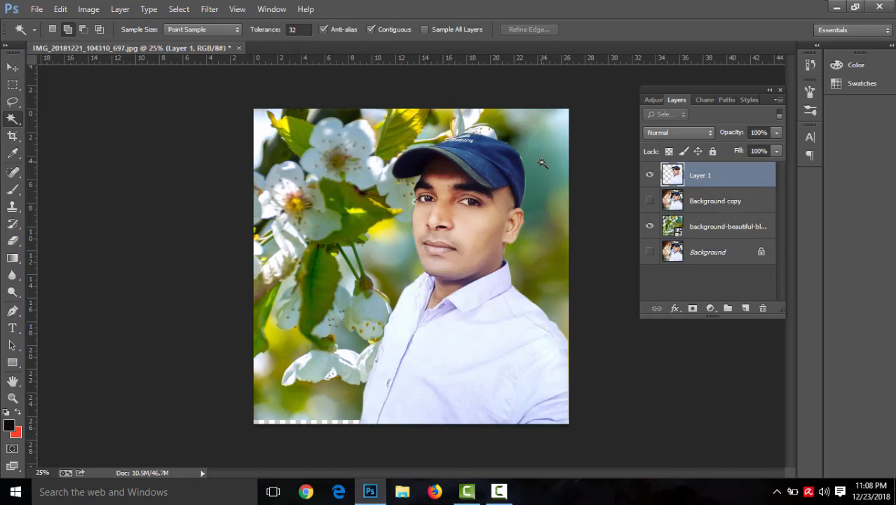
pyautogui.click(535, 154)
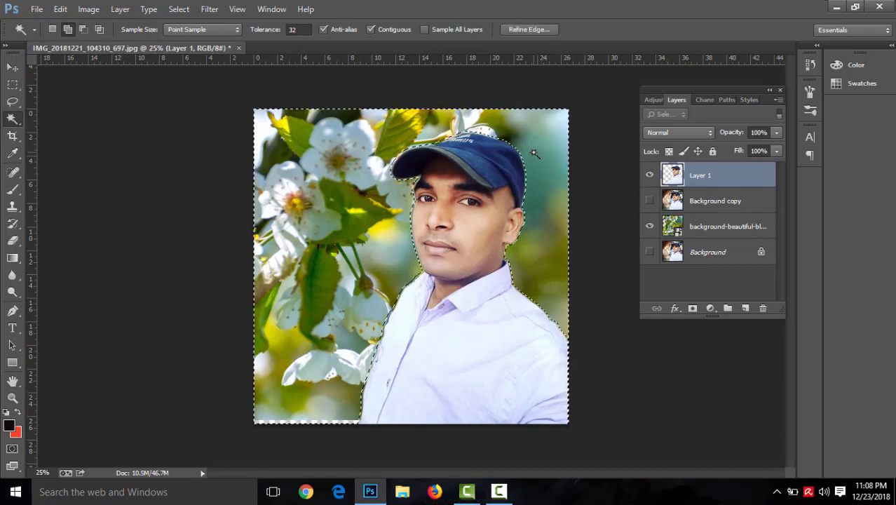
pyautogui.hotkey('shift', 'F6')
pyautogui.write('2')
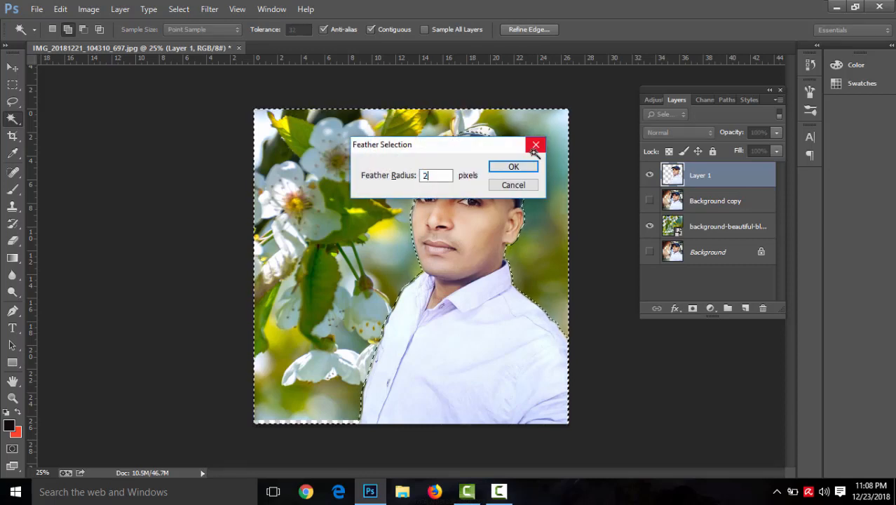
pyautogui.press('Return')
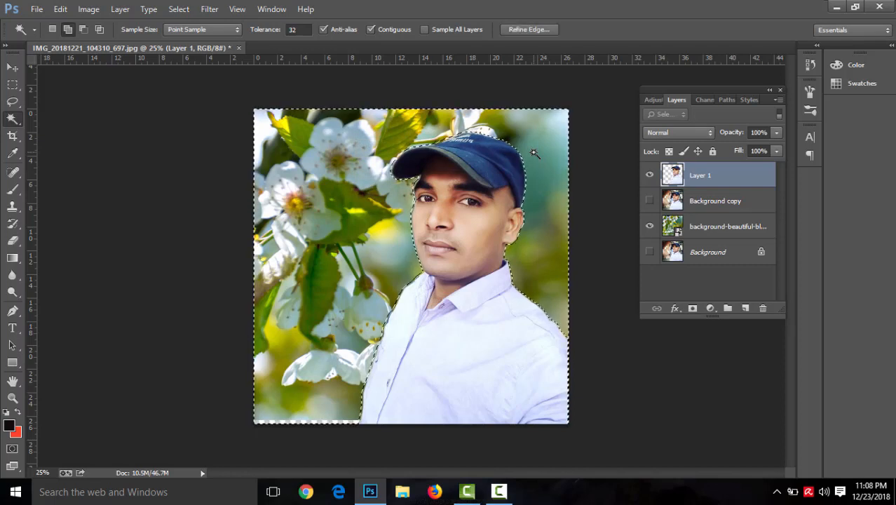
pyautogui.hotkey('ctrl', 'd')
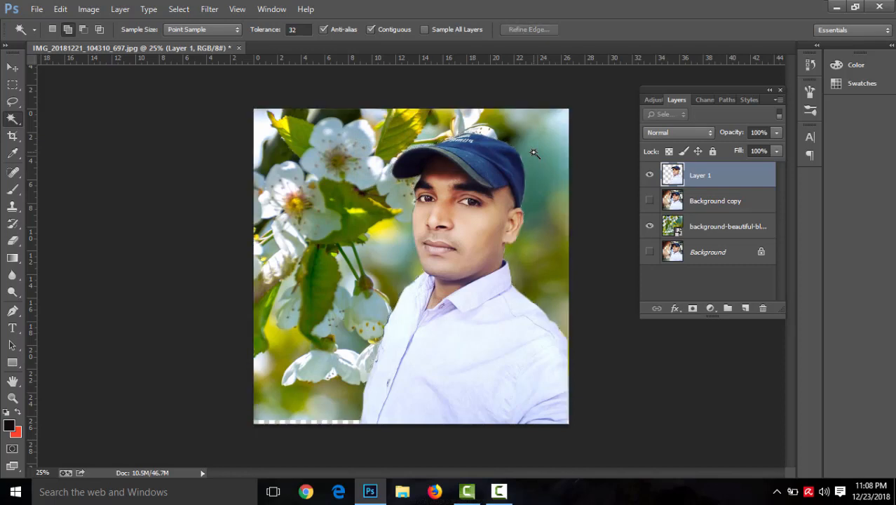
pyautogui.click(534, 153)
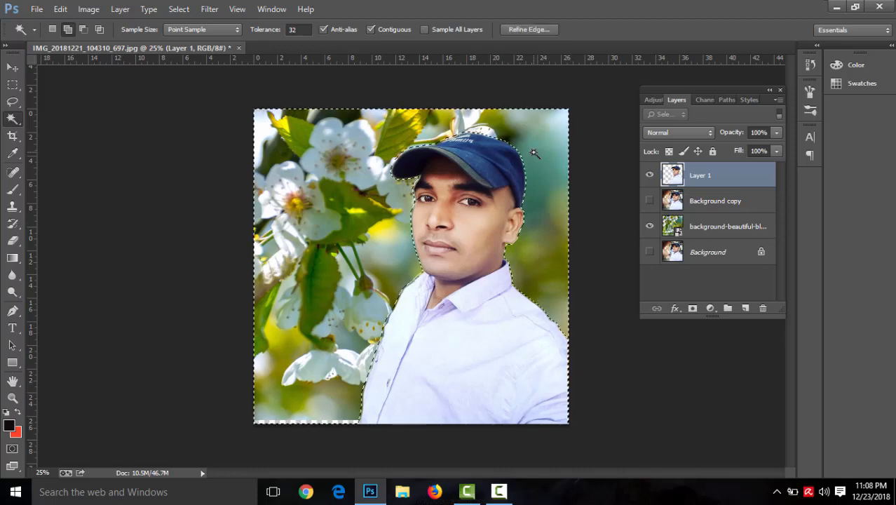
# Feather the selection around the man by 3 pixels, delete the feathered edge, and deselect
pyautogui.hotkey('shift', 'F6')
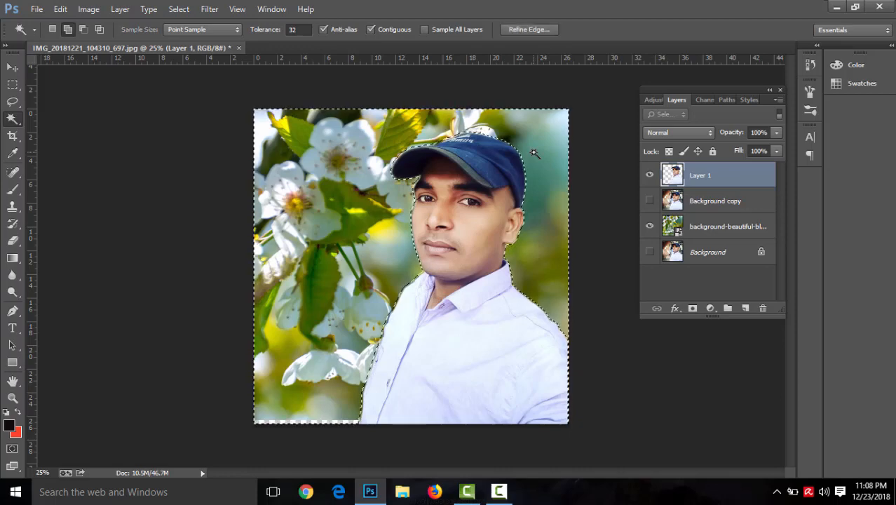
pyautogui.write('5')
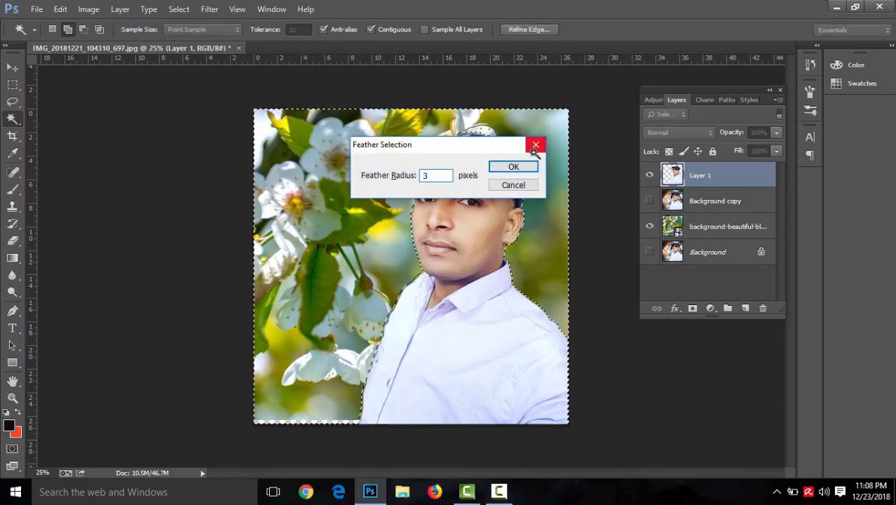
pyautogui.press('Return')
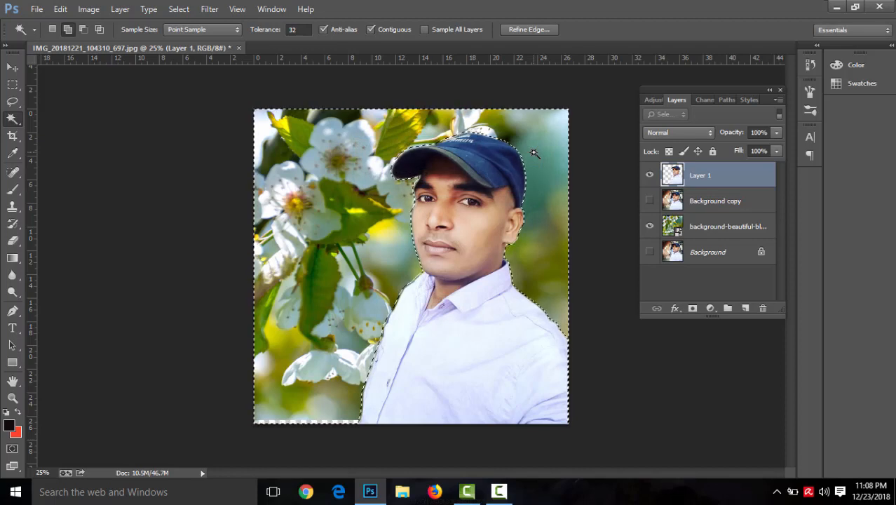
pyautogui.press('Delete')
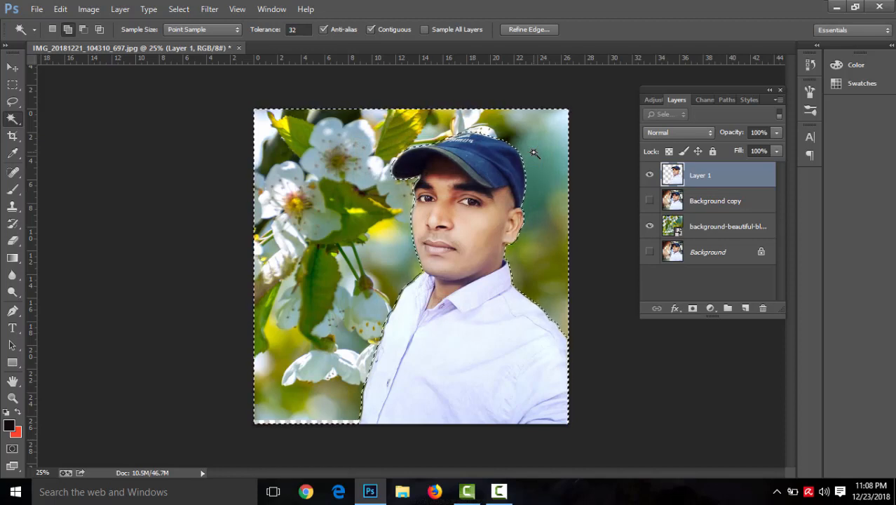
pyautogui.hotkey('ctrl', 'd')
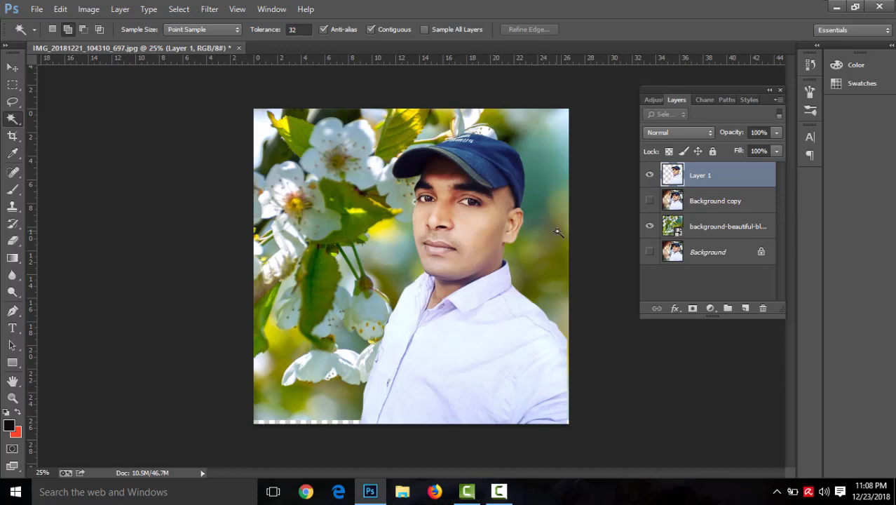
# Scale the man on Layer 1 down to about 96.8%, keeping his lower-right corner in place
pyautogui.hotkey('ctrl', 't')
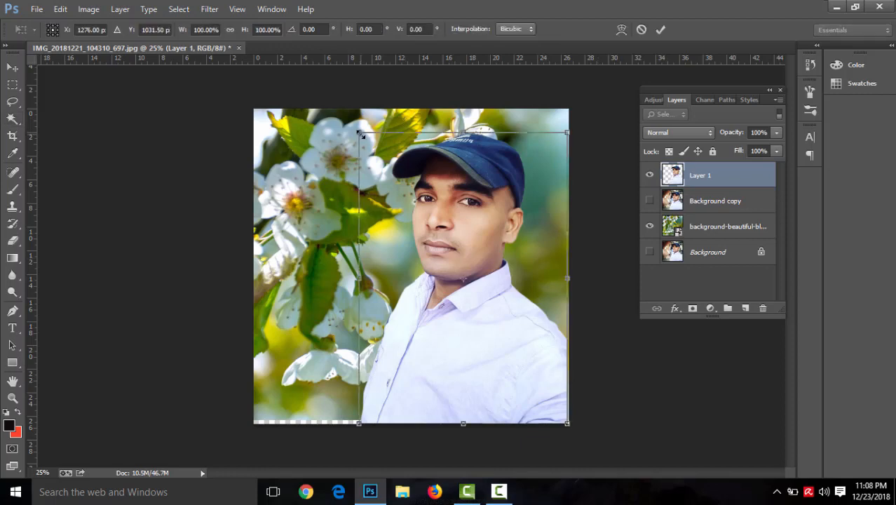
pyautogui.moveTo(369, 139)
pyautogui.mouseDown()
pyautogui.moveTo(360, 131)
pyautogui.moveTo(368, 145)
pyautogui.mouseUp()
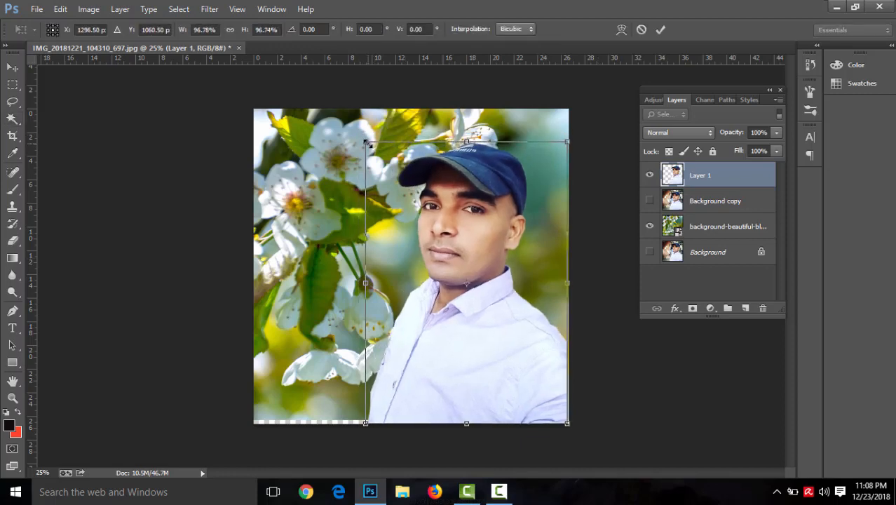
pyautogui.click(663, 31)
# Enlarge the blossom image layer to about 63.7% to cover the empty strip along the canvas's bottom edge
pyautogui.click(722, 234)
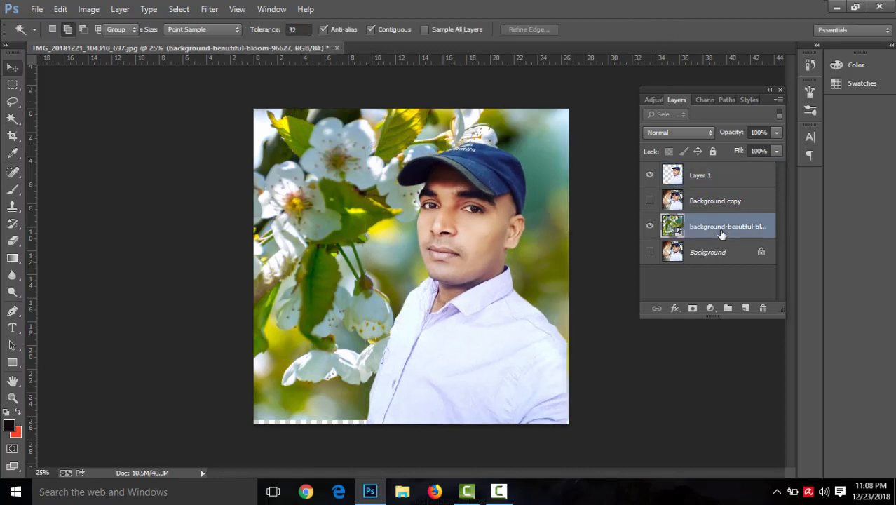
pyautogui.press('v')
pyautogui.moveTo(346, 289)
pyautogui.mouseDown()
pyautogui.moveTo(347, 300)
pyautogui.moveTo(346, 288)
pyautogui.mouseUp()
pyautogui.hotkey('ctrl', 't')
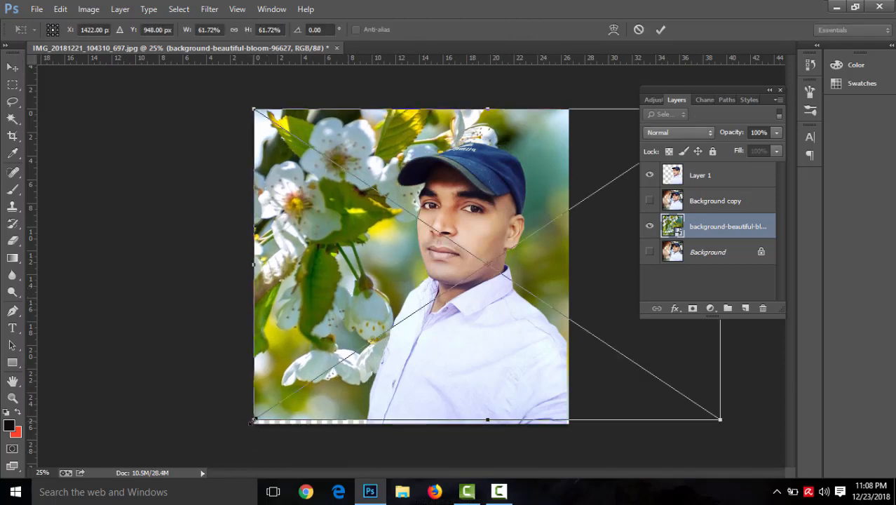
pyautogui.moveTo(253, 421); pyautogui.dragTo(238, 428)
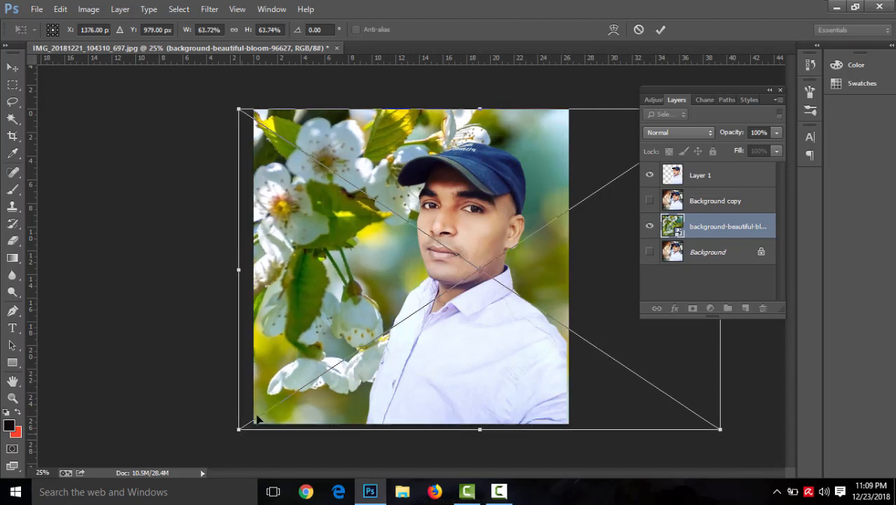
pyautogui.click(660, 30)
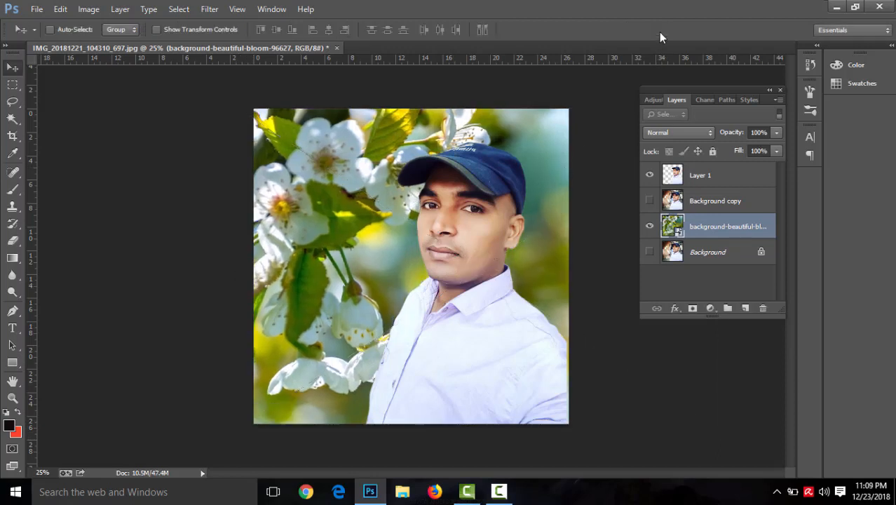
# Apply Color Balance to Layer 1 with midtone levels of +42 for Cyan/Red and -19 for Yellow/Blue
pyautogui.click(740, 185)
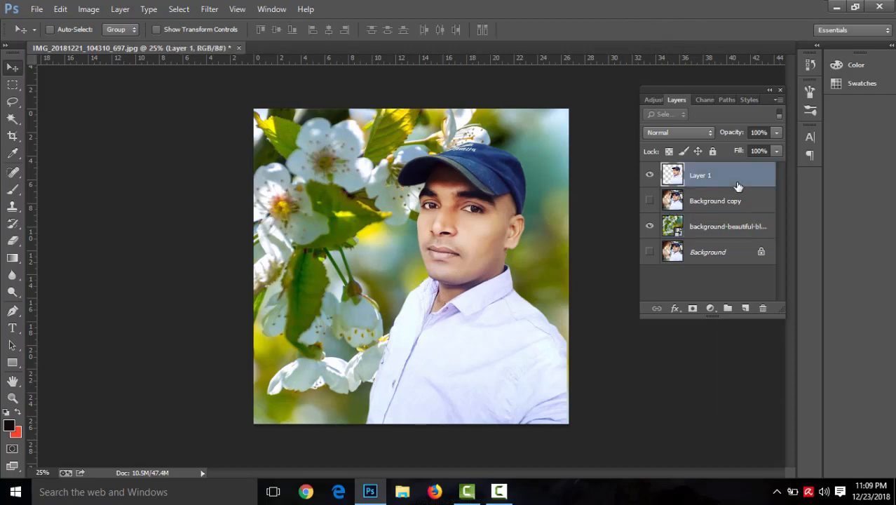
pyautogui.hotkey('ctrl', 'b')
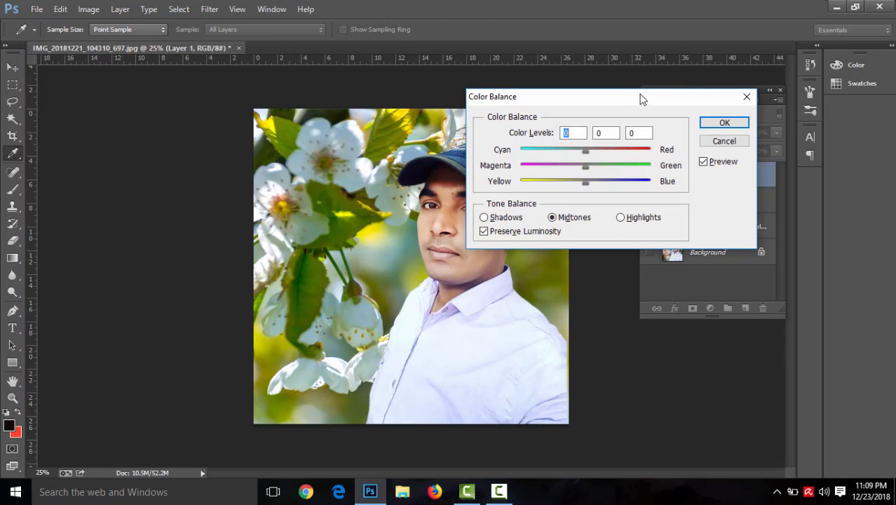
pyautogui.moveTo(640, 98); pyautogui.dragTo(722, 81)
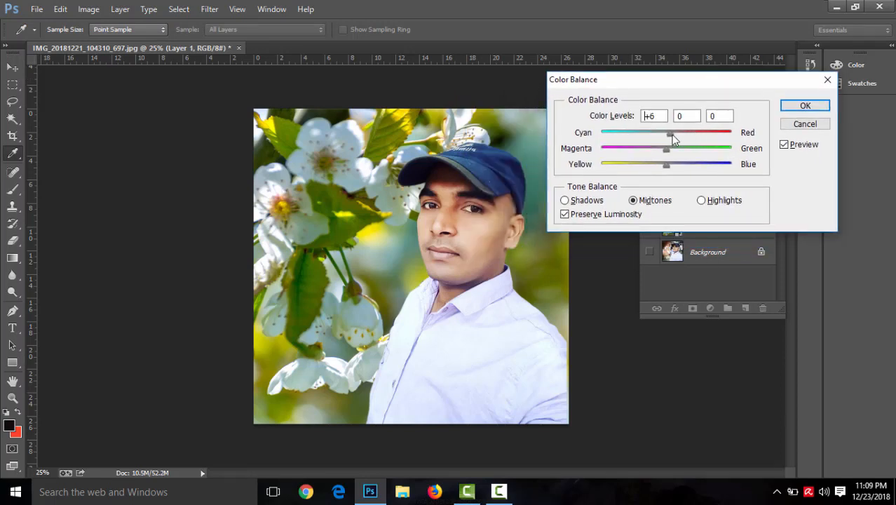
pyautogui.moveTo(683, 138); pyautogui.dragTo(651, 173)
pyautogui.moveTo(690, 135); pyautogui.dragTo(694, 136)
pyautogui.moveTo(655, 170); pyautogui.dragTo(654, 172)
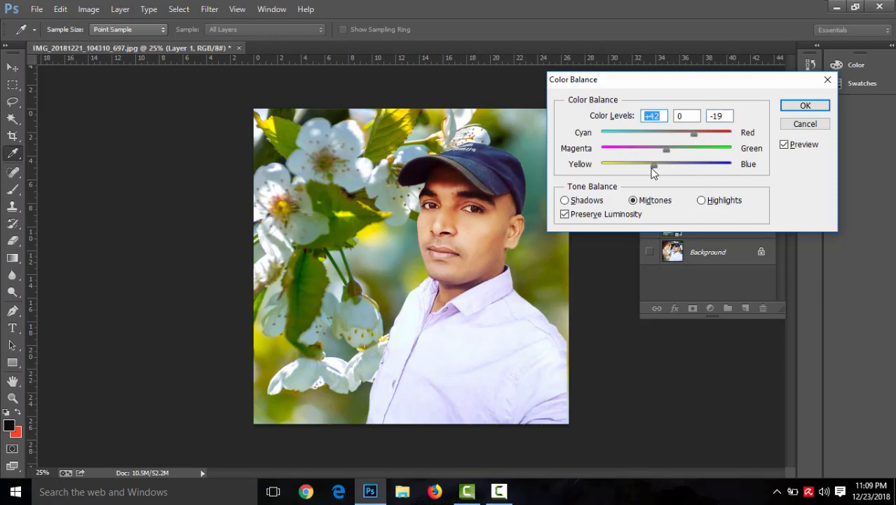
pyautogui.click(803, 107)
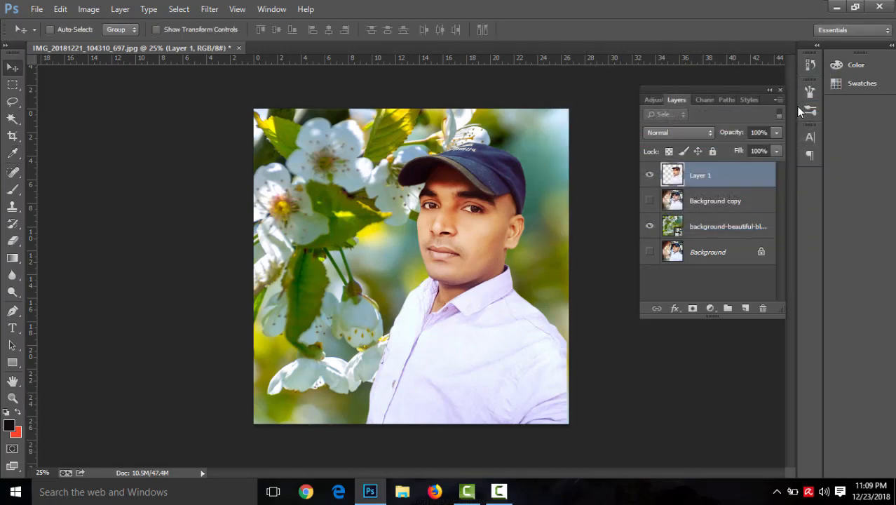
# Brighten Layer 1 with Levels by setting the white input level to 244 and midtones to 1.00
pyautogui.hotkey('ctrl', 'l')
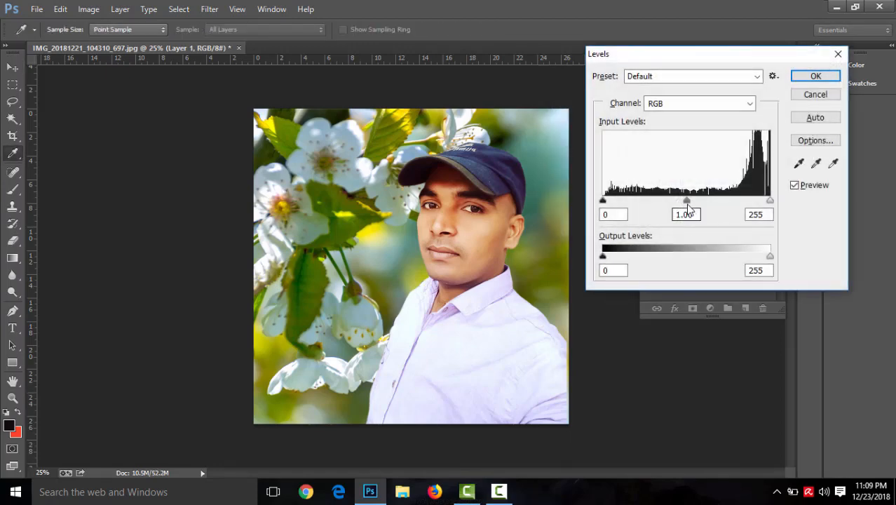
pyautogui.moveTo(688, 205)
pyautogui.mouseDown()
pyautogui.moveTo(676, 201)
pyautogui.moveTo(685, 201)
pyautogui.mouseUp()
pyautogui.moveTo(769, 202); pyautogui.dragTo(763, 201)
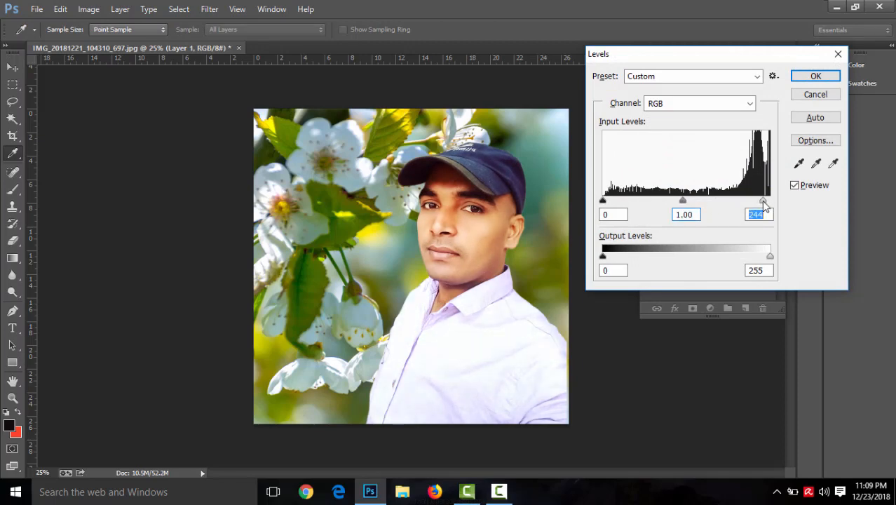
pyautogui.click(816, 77)
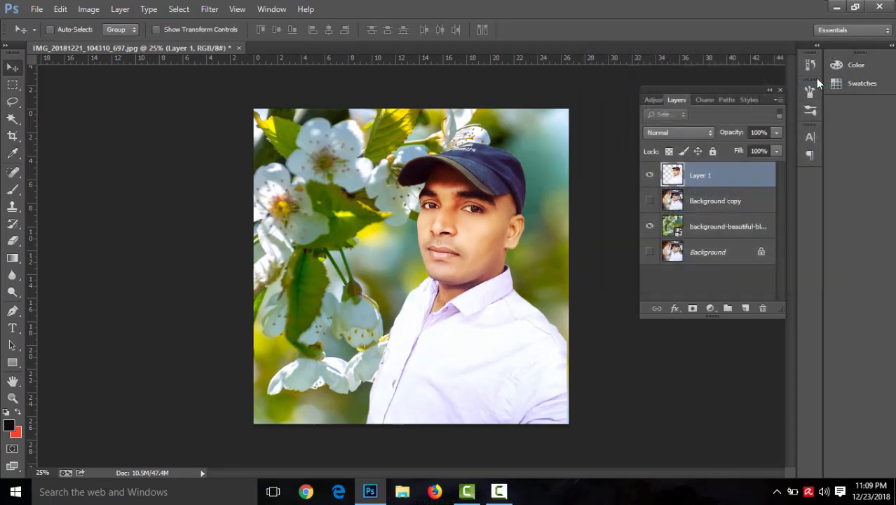
# Apply Color Balance to Layer 1 with midtone levels of +12 for Cyan/Red and -19 for Yellow/Blue
pyautogui.hotkey('ctrl', 'b')
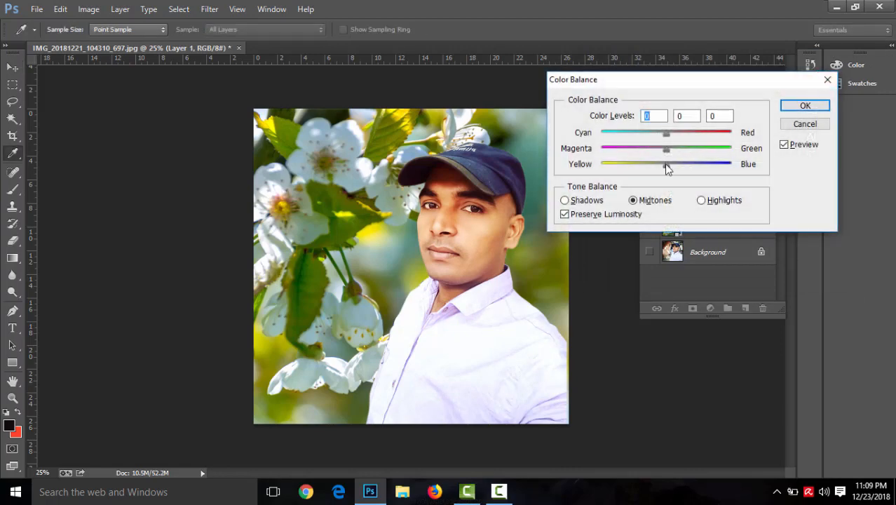
pyautogui.moveTo(664, 163); pyautogui.dragTo(654, 173)
pyautogui.moveTo(669, 137); pyautogui.dragTo(676, 140)
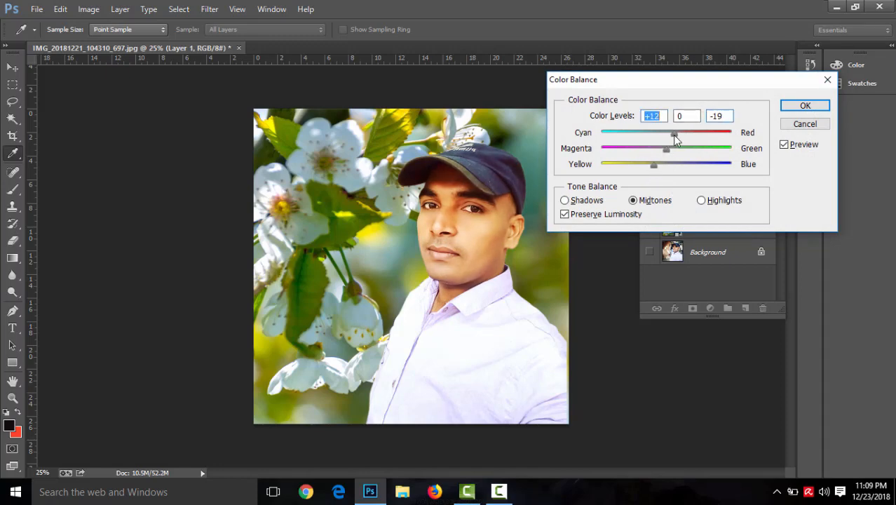
pyautogui.click(806, 106)
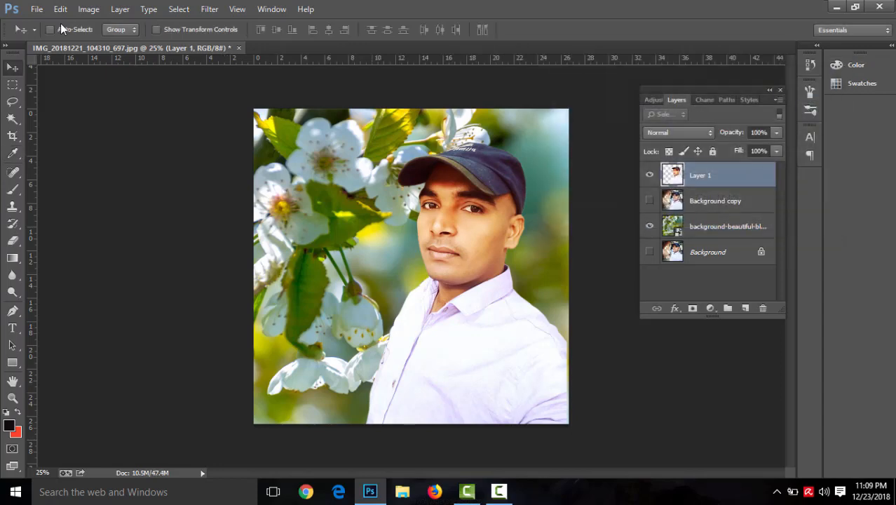
# Save a copy of the composite to the Desktop as a JPEG named dk01 at Maximum quality 12
pyautogui.click(36, 9)
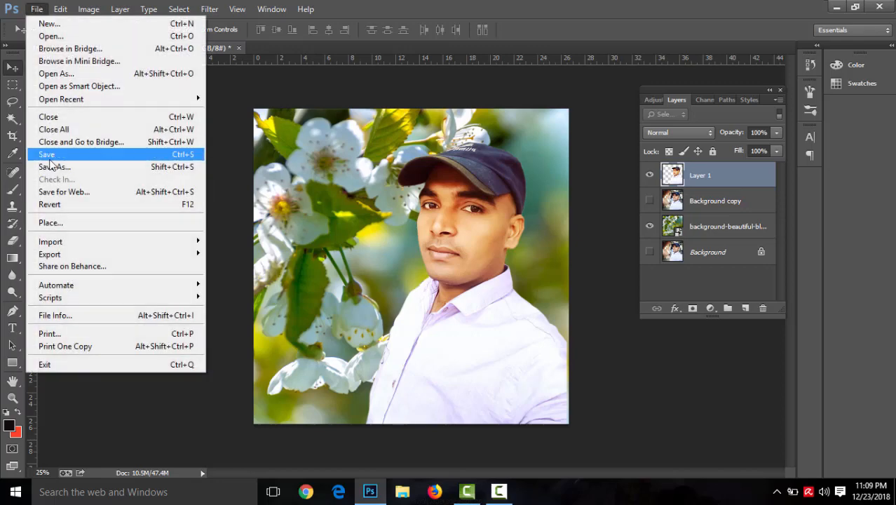
pyautogui.click(51, 167)
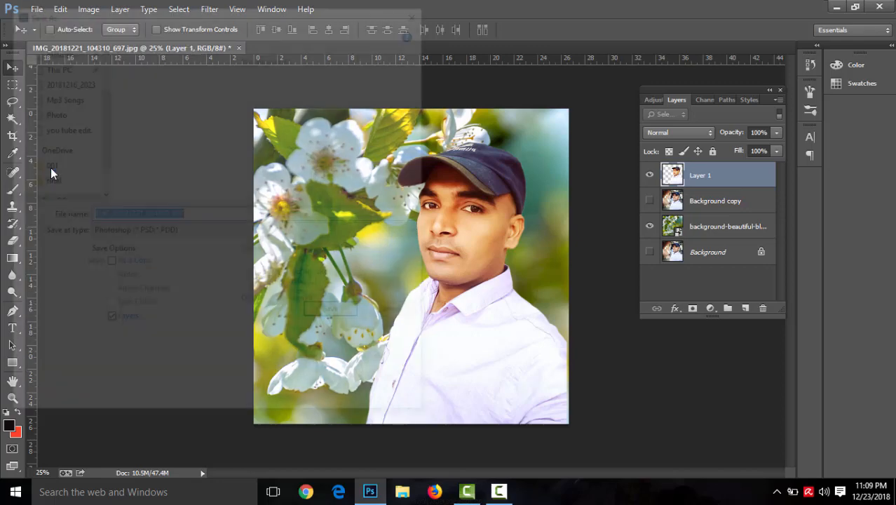
pyautogui.click(117, 270)
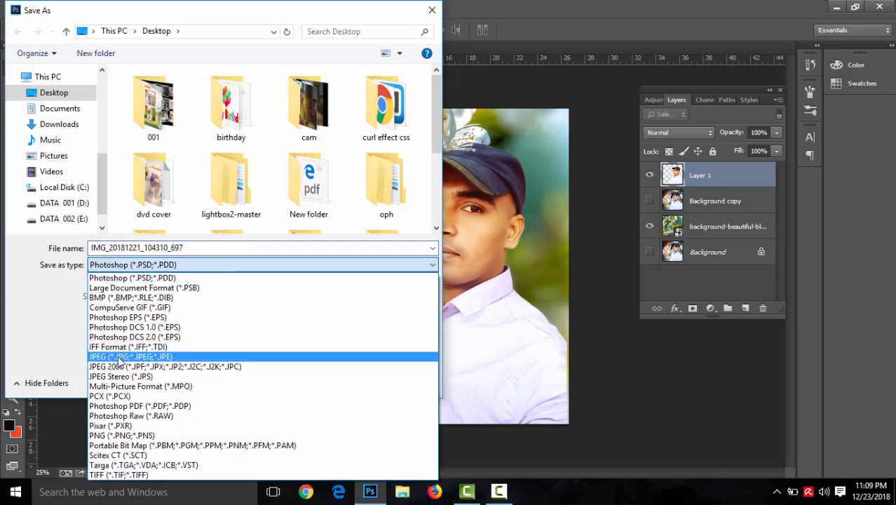
pyautogui.click(123, 357)
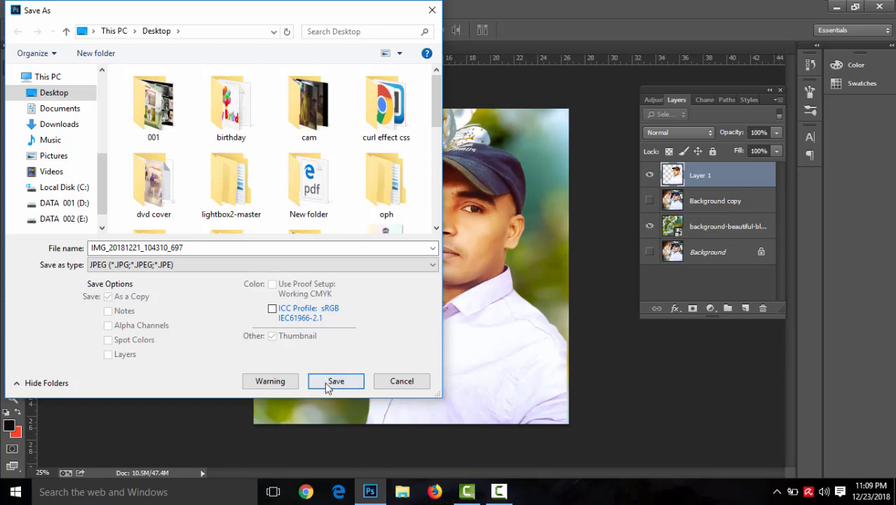
pyautogui.doubleClick(285, 249)
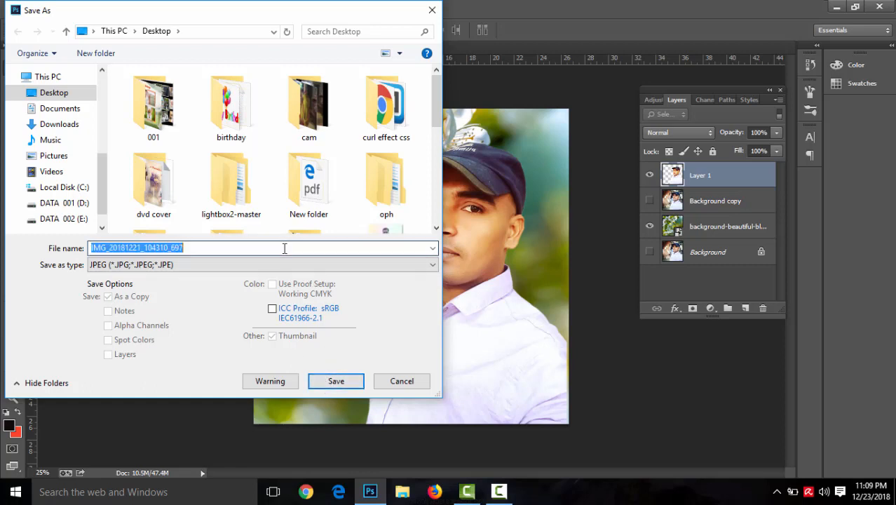
pyautogui.write('dk01')
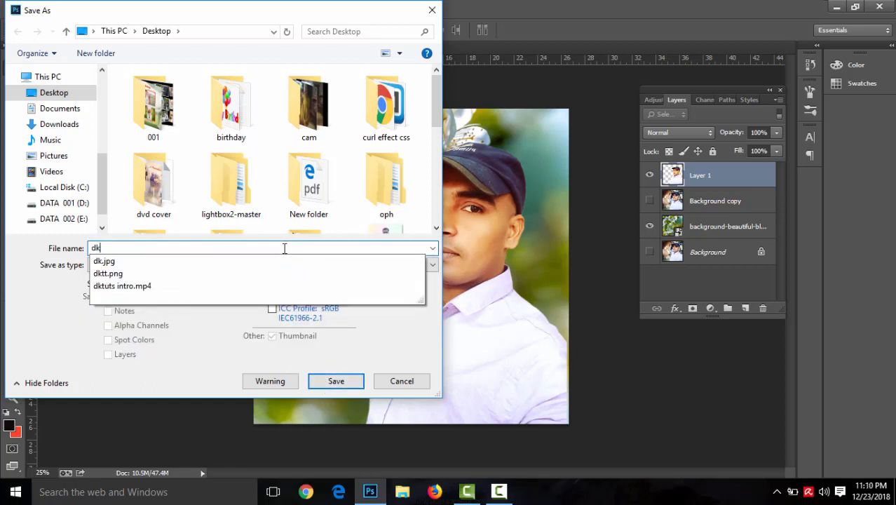
pyautogui.click(335, 382)
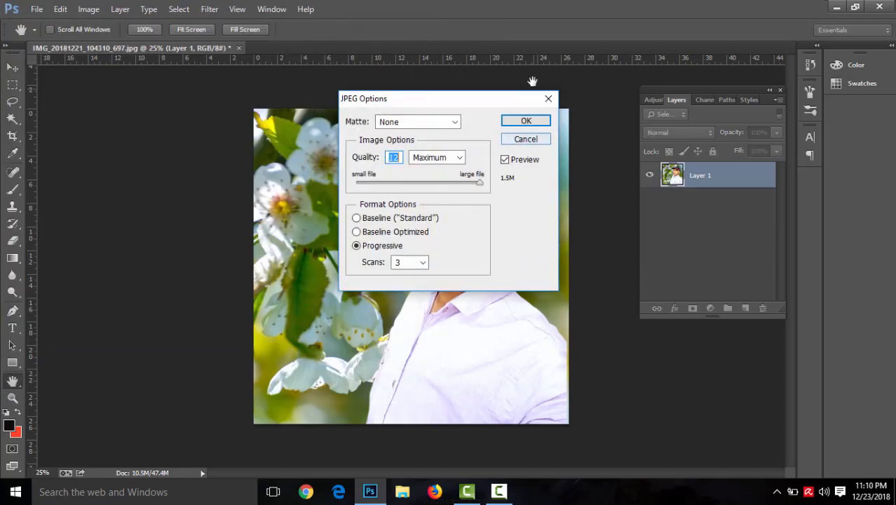
pyautogui.click(524, 121)
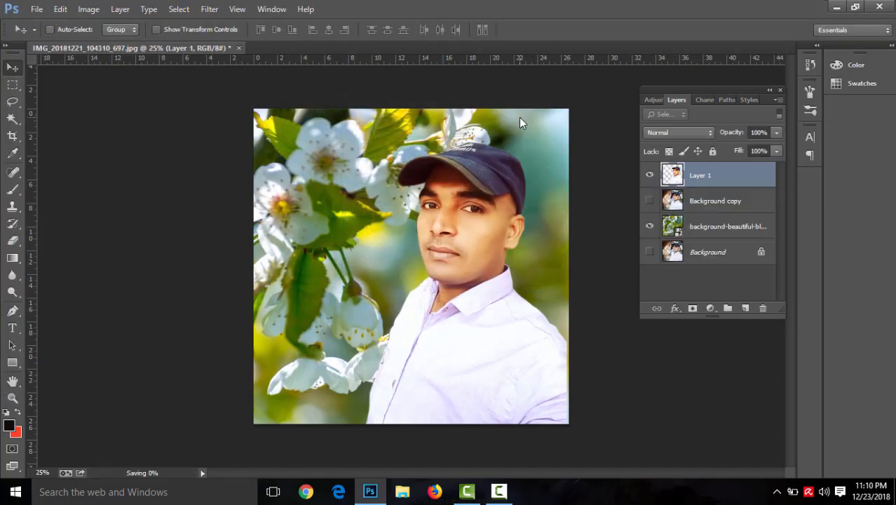
# View the exported dk01 image from the desktop in Photos and close it
pyautogui.click(835, 7)
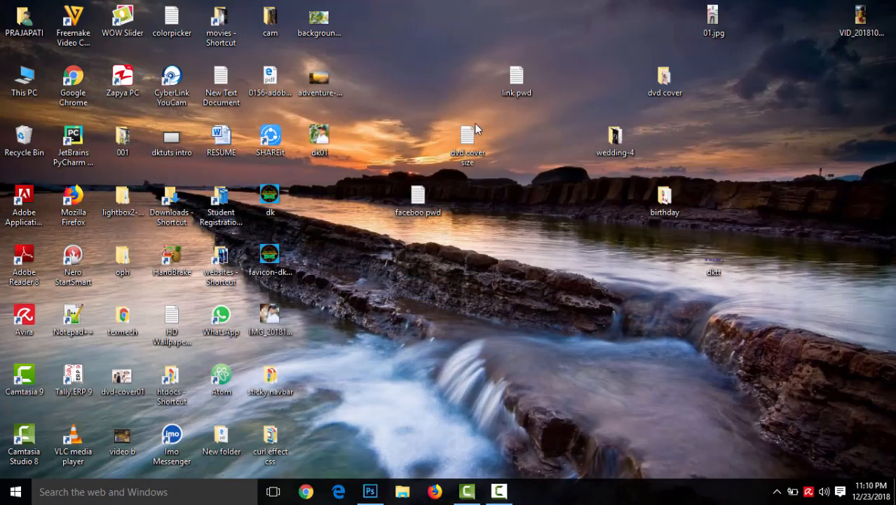
pyautogui.doubleClick(319, 138)
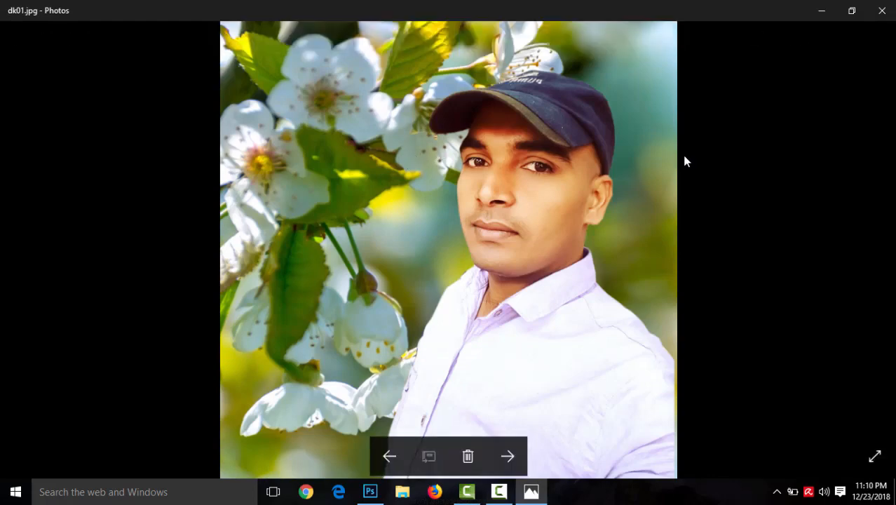
pyautogui.click(878, 11)
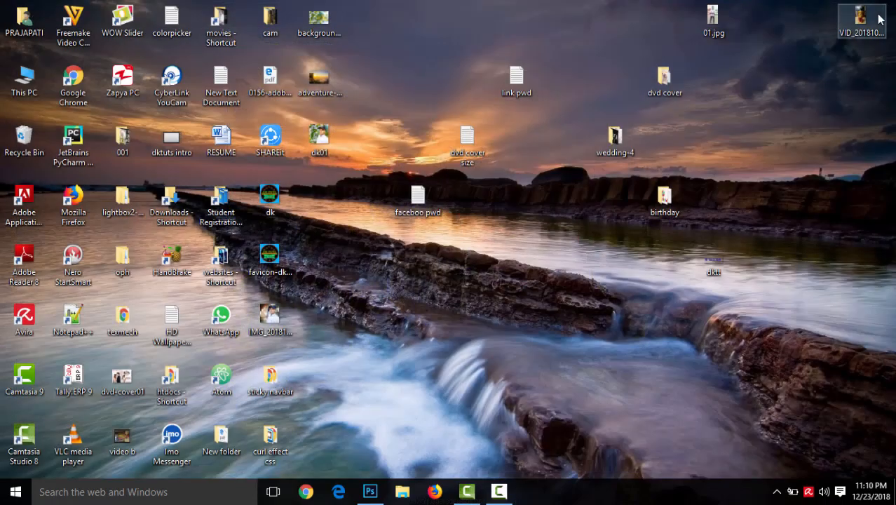
# Preview the adventure-asia-background-733174 sunset image from the desktop in Photos and close it
pyautogui.click(323, 96)
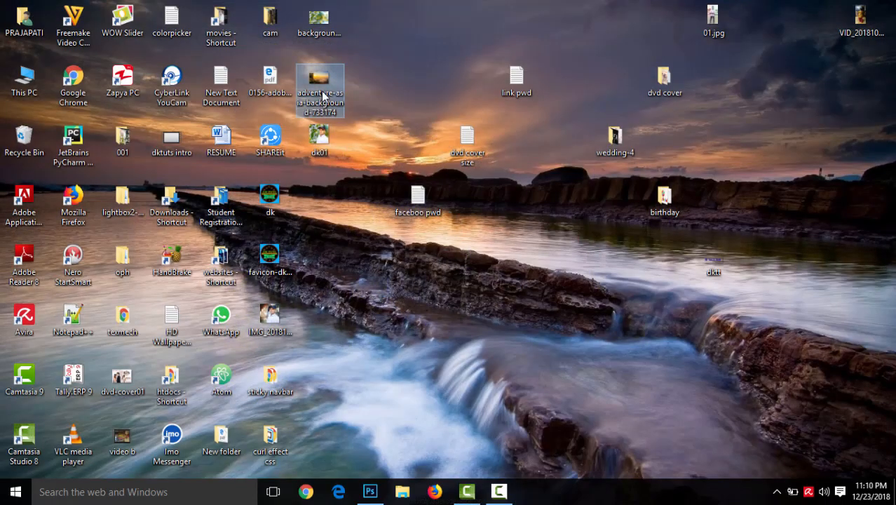
pyautogui.doubleClick(322, 93)
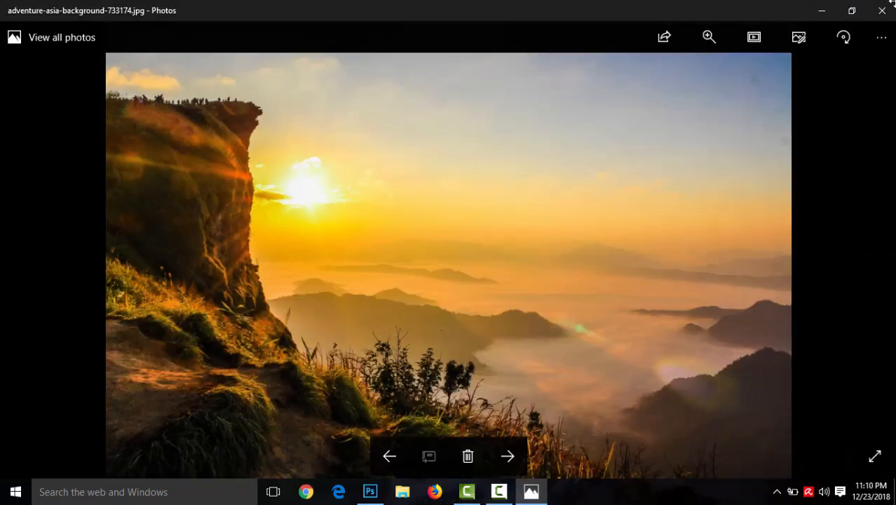
pyautogui.click(877, 14)
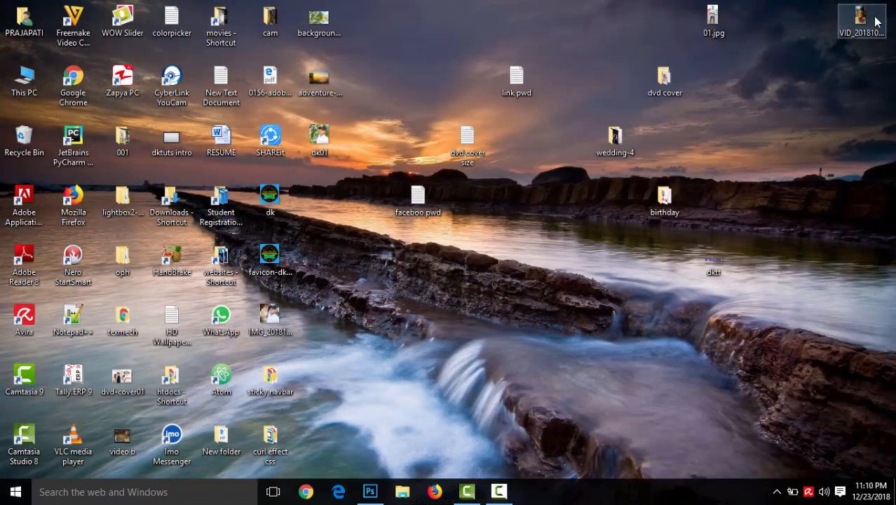
pyautogui.doubleClick(321, 91)
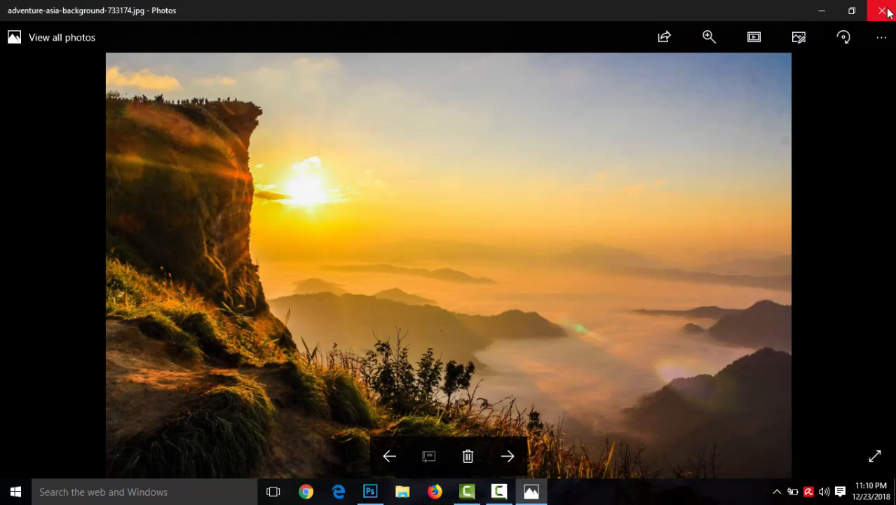
pyautogui.click(882, 10)
# Place adventure-asia-background-733174 into the Photoshop document, scaled to about 85.1% to cover the canvas, and stack it directly below Background copy
pyautogui.moveTo(324, 98); pyautogui.dragTo(428, 320)
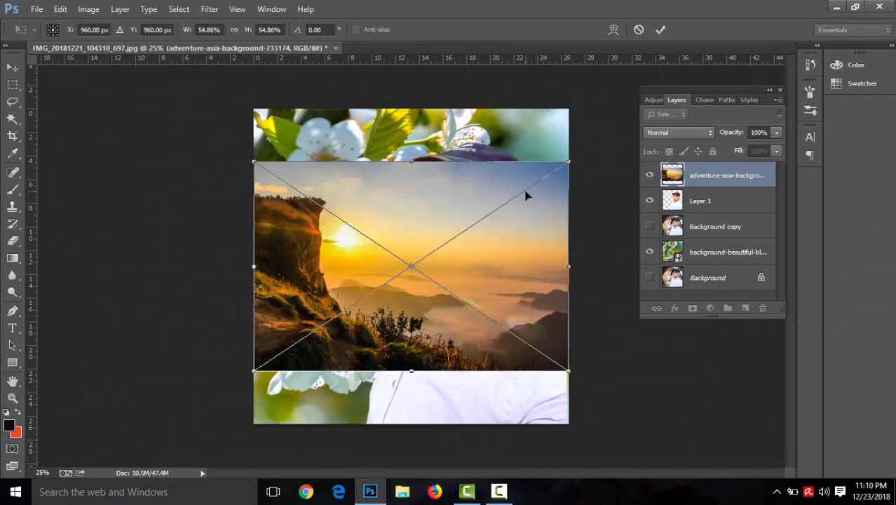
pyautogui.moveTo(421, 174); pyautogui.dragTo(423, 122)
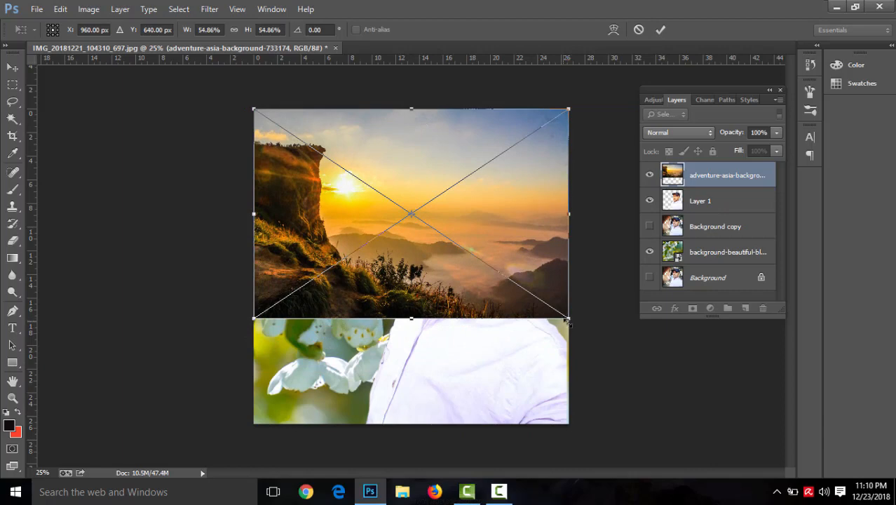
pyautogui.moveTo(568, 319); pyautogui.dragTo(742, 434)
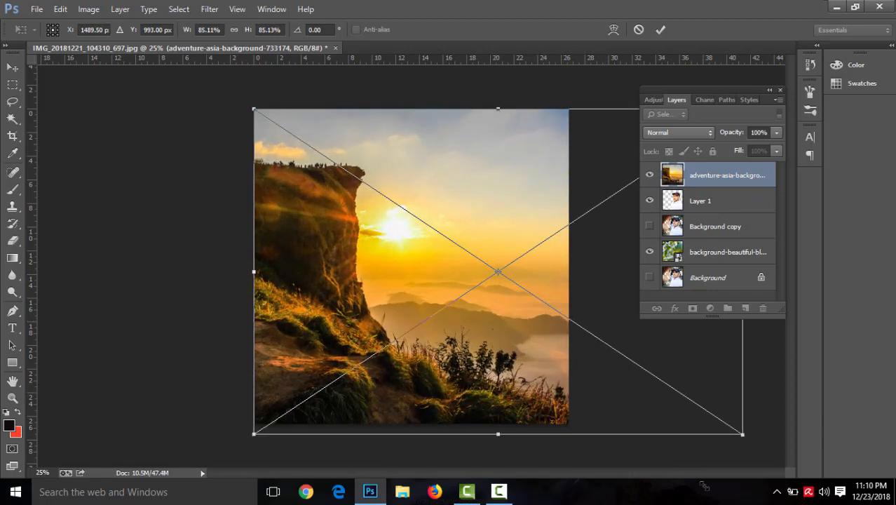
pyautogui.moveTo(469, 389); pyautogui.dragTo(425, 389)
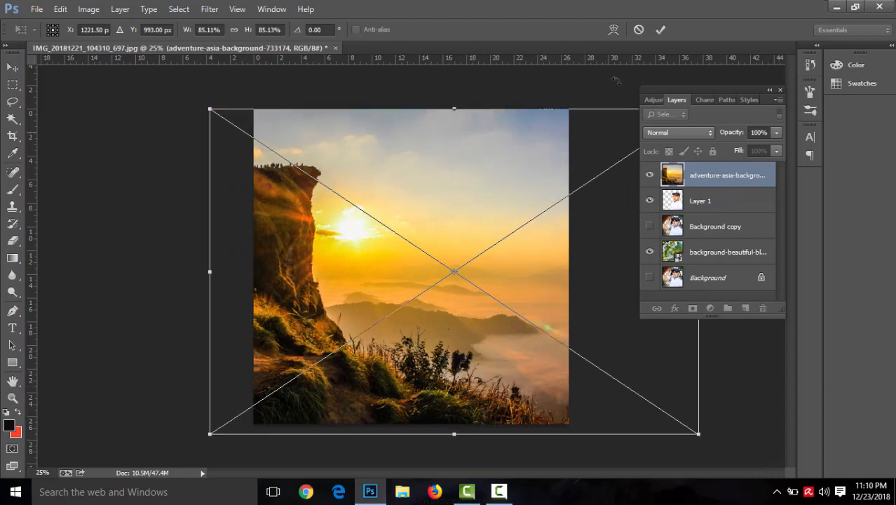
pyautogui.click(660, 30)
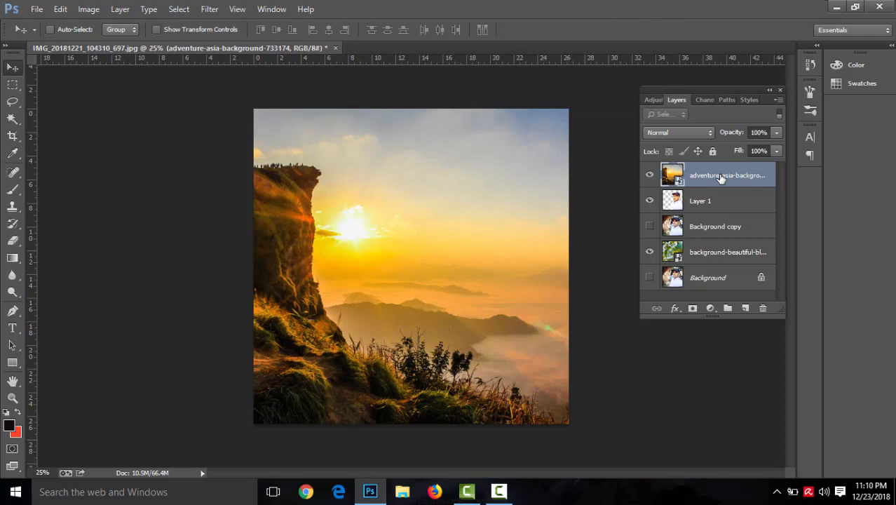
pyautogui.hotkey('ctrl', '[')
pyautogui.hotkey('ctrl', '[')
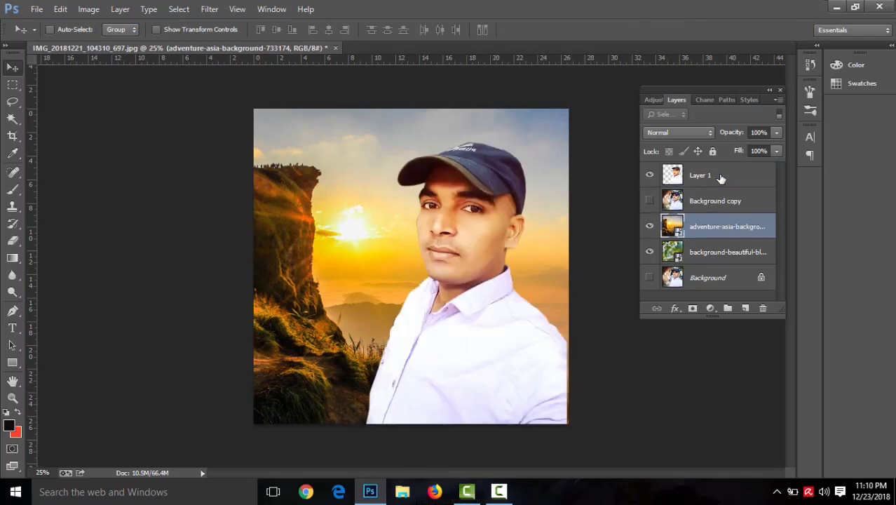
# Duplicate Layer 1 and hide the original, leaving Layer 1 copy as the active layer
pyautogui.click(711, 204)
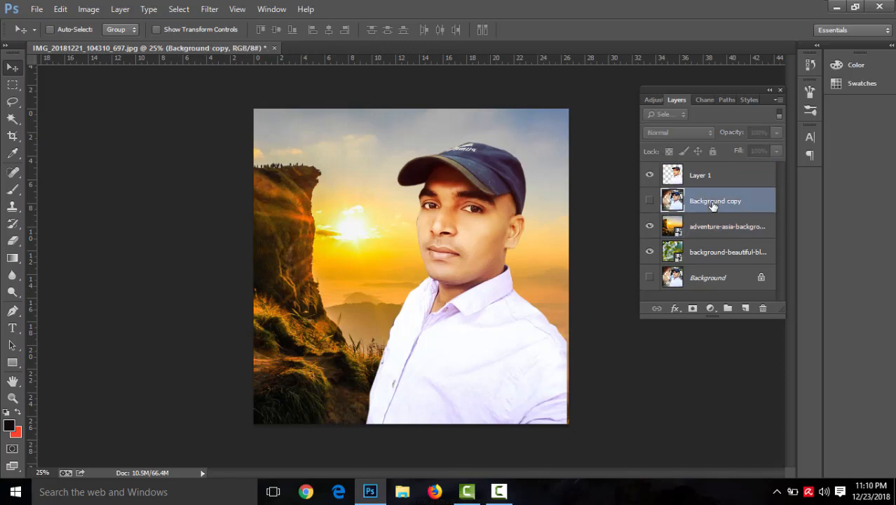
pyautogui.click(713, 180)
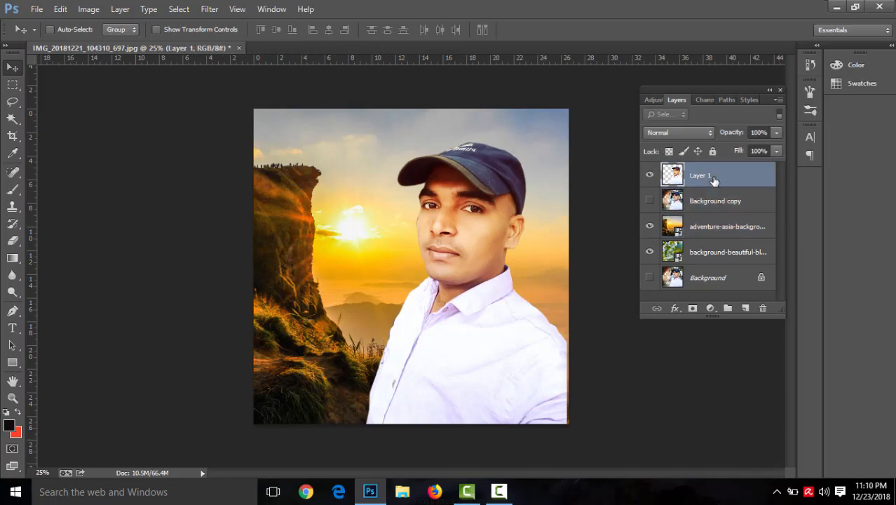
pyautogui.hotkey('ctrl', 'j')
pyautogui.click(649, 201)
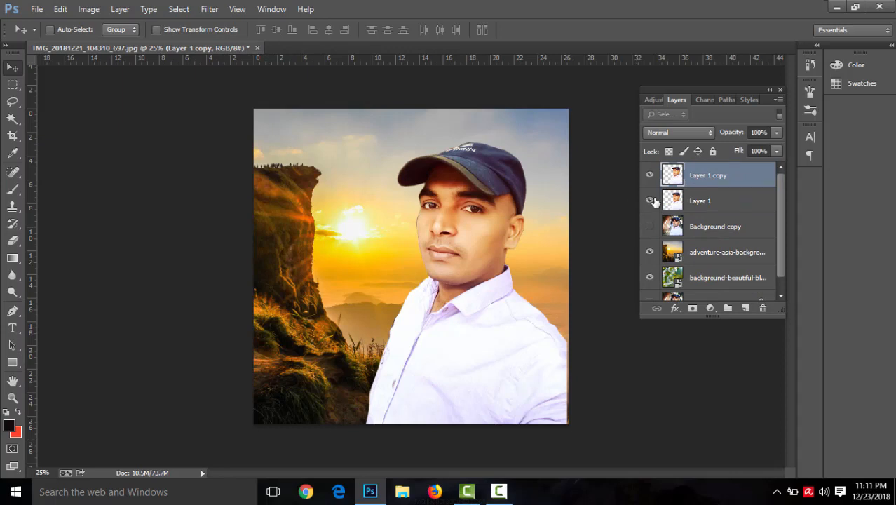
pyautogui.click(714, 229)
pyautogui.click(716, 177)
# Move the sunset background layer slightly up and enlarge it to about 87%, keeping its lower-right corner in place while scaling
pyautogui.rightClick(296, 240)
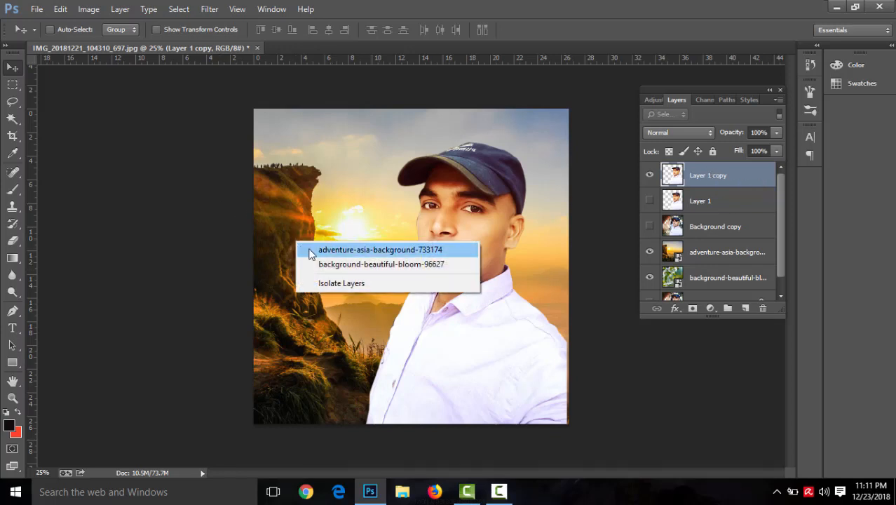
pyautogui.click(310, 249)
pyautogui.moveTo(310, 248)
pyautogui.mouseDown()
pyautogui.moveTo(312, 226)
pyautogui.moveTo(310, 246)
pyautogui.mouseUp()
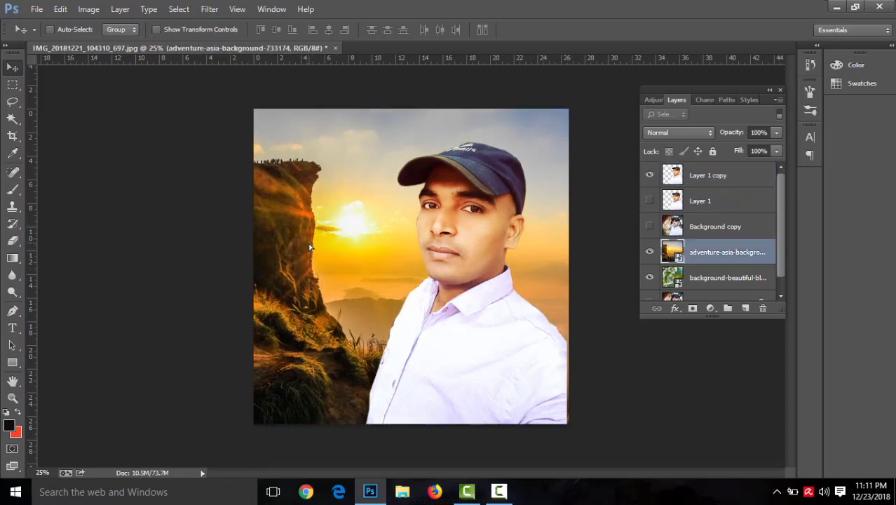
pyautogui.hotkey('ctrl', 't')
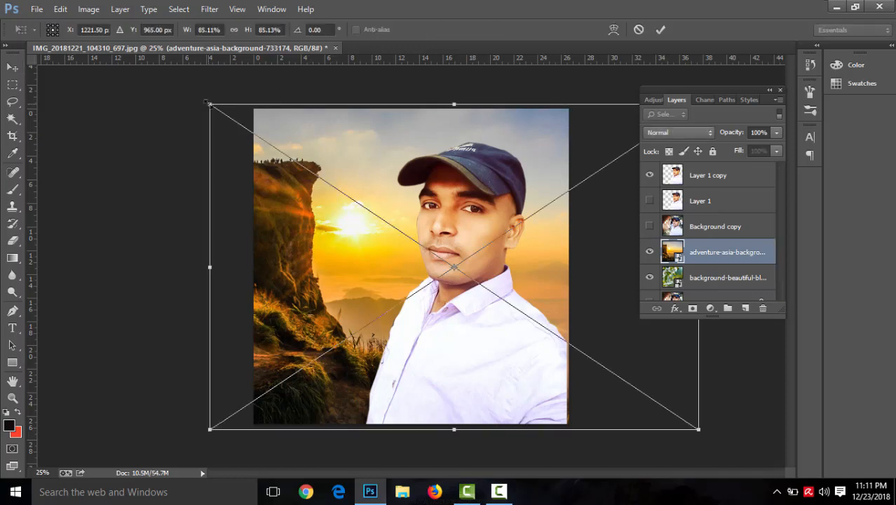
pyautogui.moveTo(209, 102)
pyautogui.mouseDown()
pyautogui.moveTo(192, 66)
pyautogui.moveTo(185, 88)
pyautogui.moveTo(200, 94)
pyautogui.mouseUp()
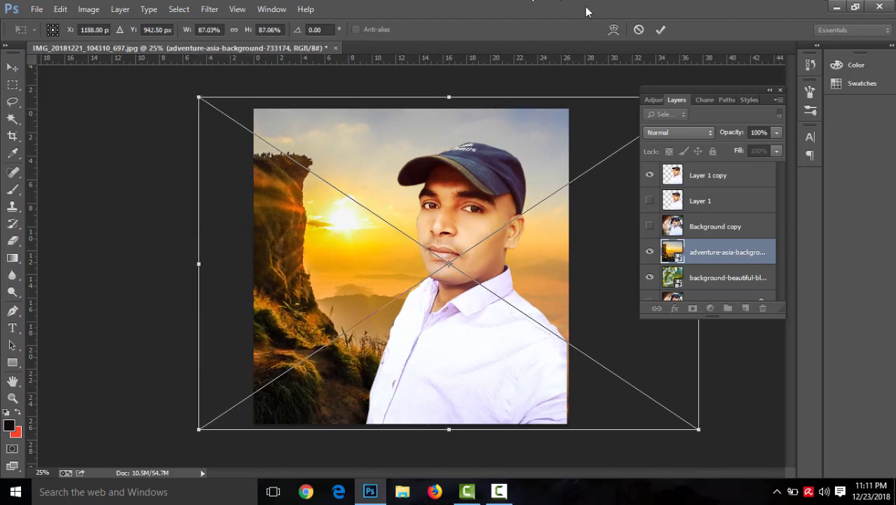
pyautogui.click(660, 29)
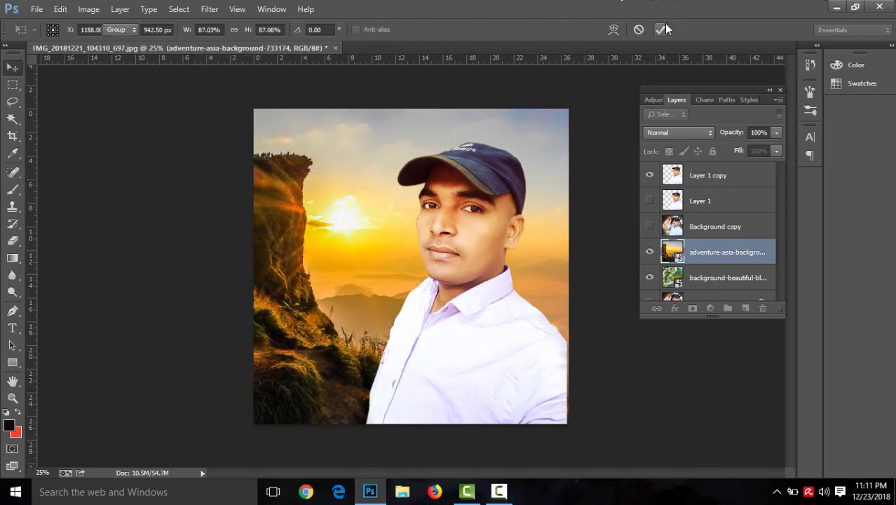
# Soften the man's cut-out edges on Layer 1 copy using a selection of the surrounding area feathered by 3 pixels, and deselect
pyautogui.click(707, 181)
pyautogui.press('w')
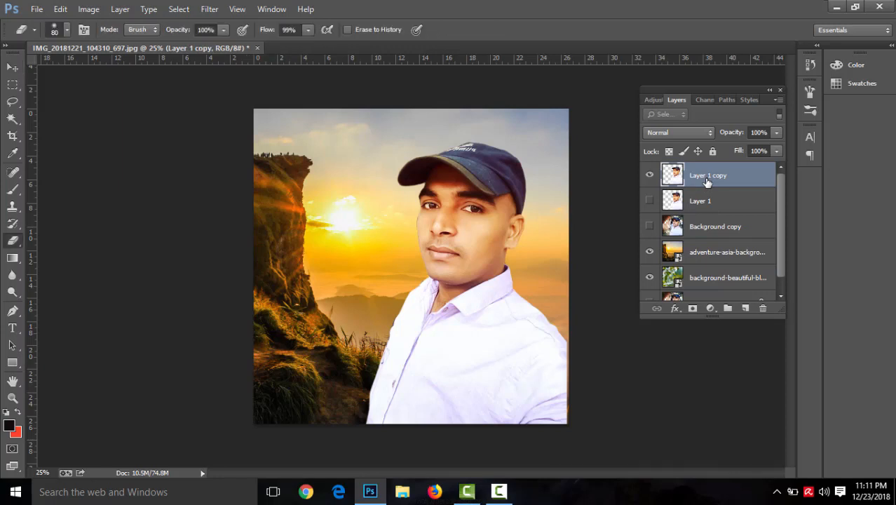
pyautogui.click(361, 208)
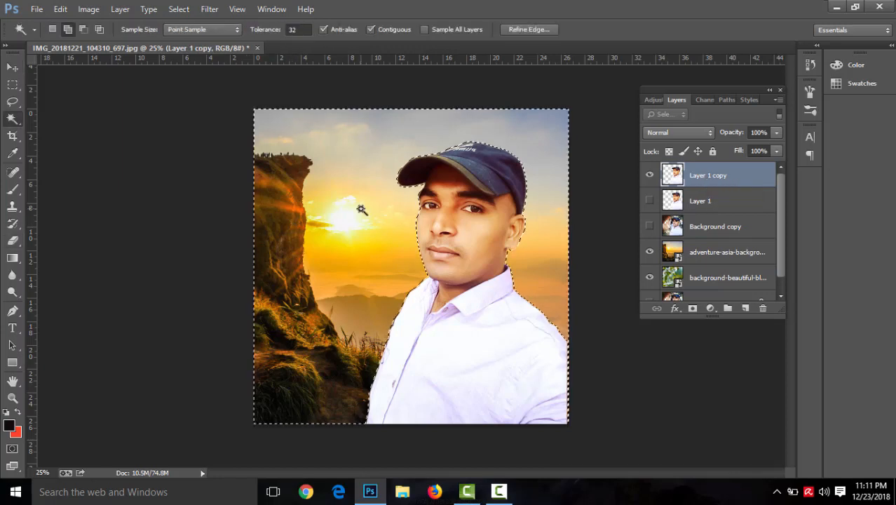
pyautogui.hotkey('shift', 'F6')
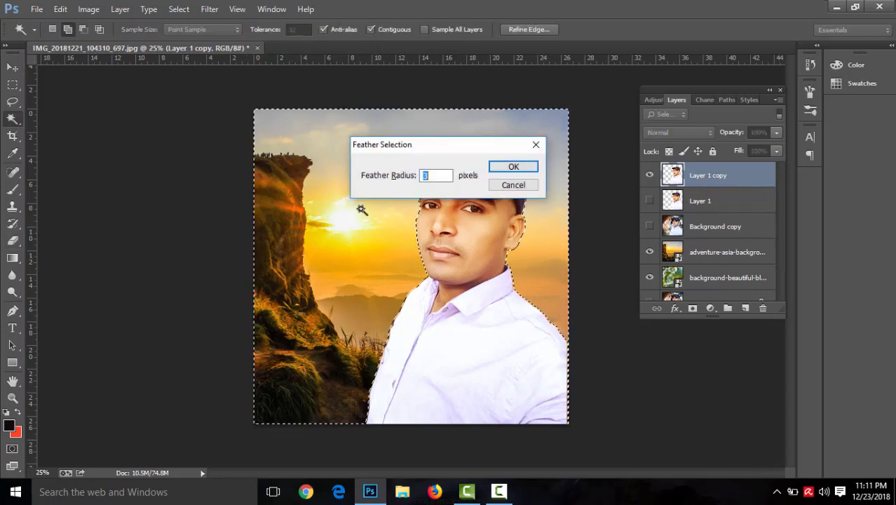
pyautogui.press('Return')
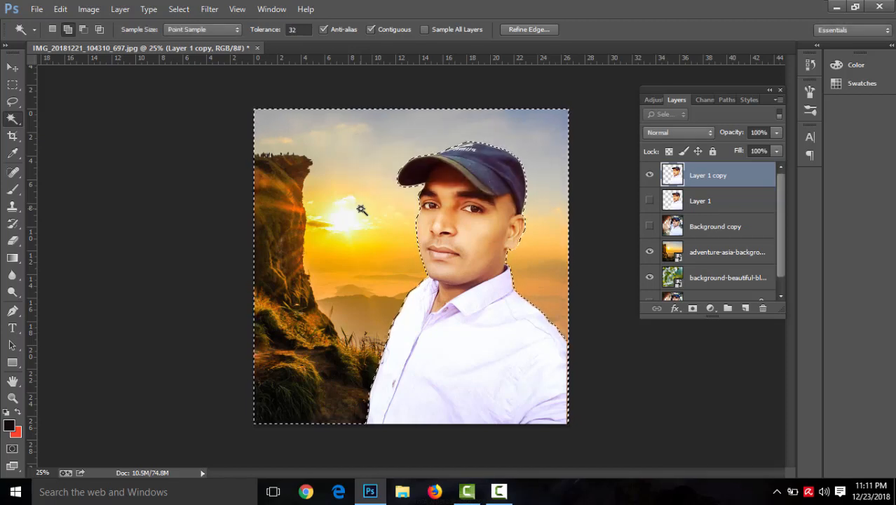
pyautogui.hotkey('ctrl', 'd')
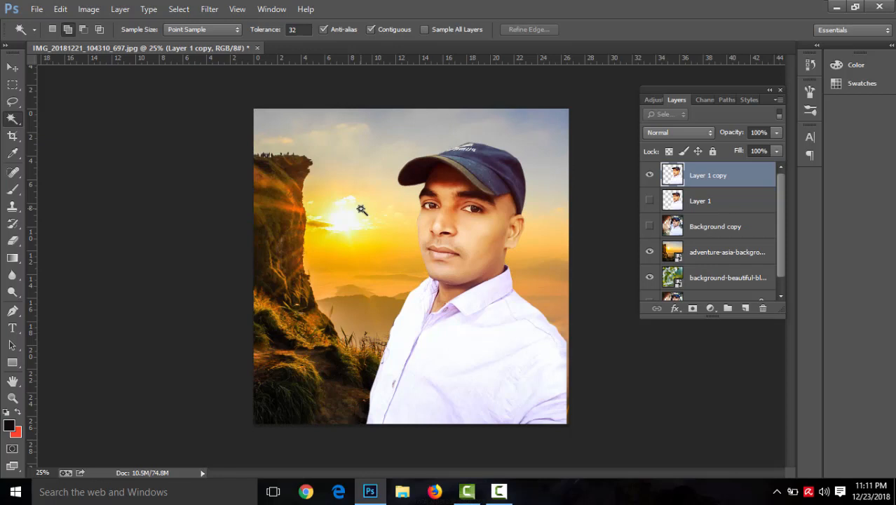
# Apply a midtone Color Balance of +42, +14, -15 to the man on Layer 1 copy
pyautogui.hotkey('ctrl', 'b')
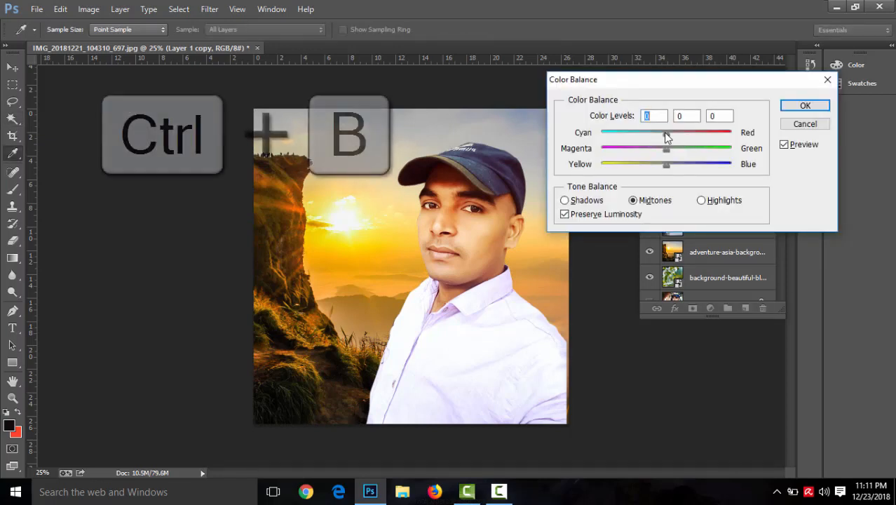
pyautogui.moveTo(664, 132); pyautogui.dragTo(694, 136)
pyautogui.moveTo(664, 164); pyautogui.dragTo(678, 150)
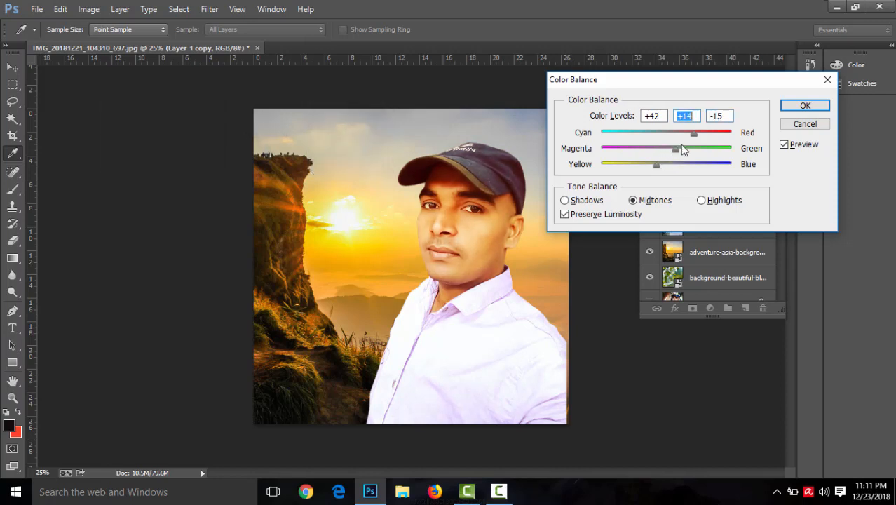
pyautogui.click(805, 104)
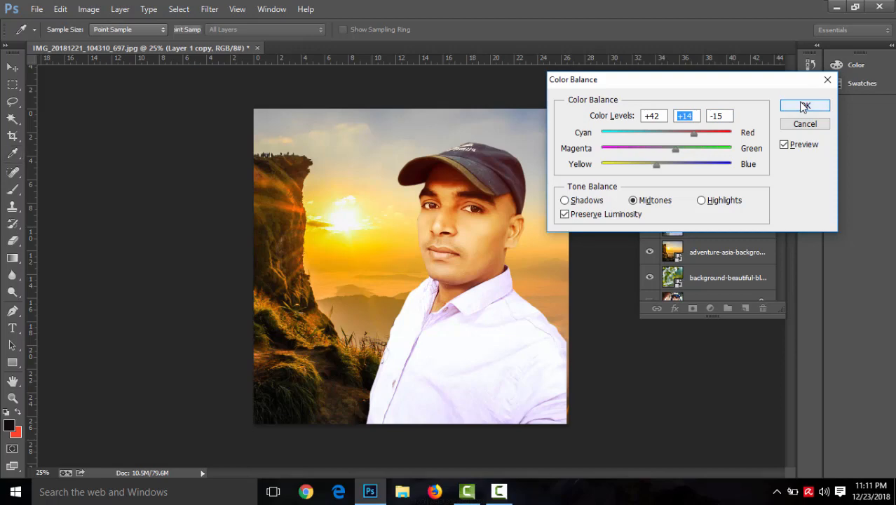
# Move the man on Layer 1 copy slightly to the right so his shoulder meets the canvas edge
pyautogui.press('v')
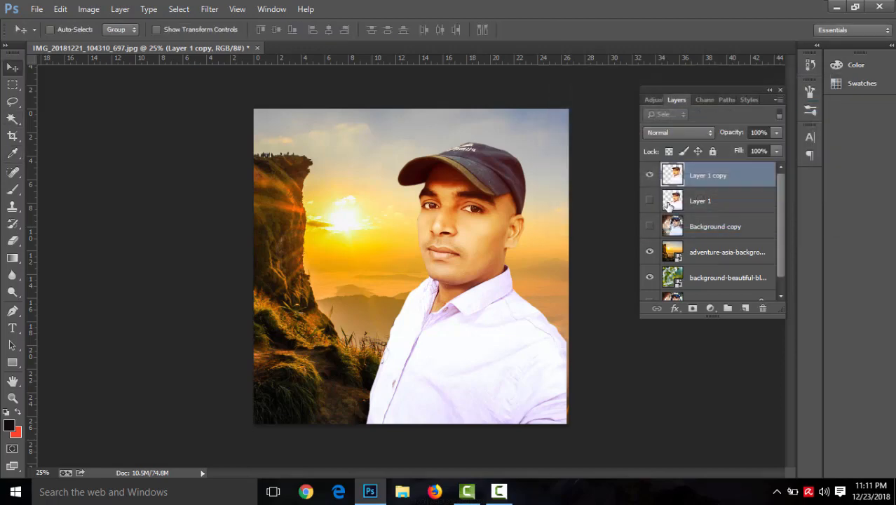
pyautogui.moveTo(503, 307)
pyautogui.mouseDown()
pyautogui.moveTo(517, 308)
pyautogui.moveTo(509, 306)
pyautogui.mouseUp()
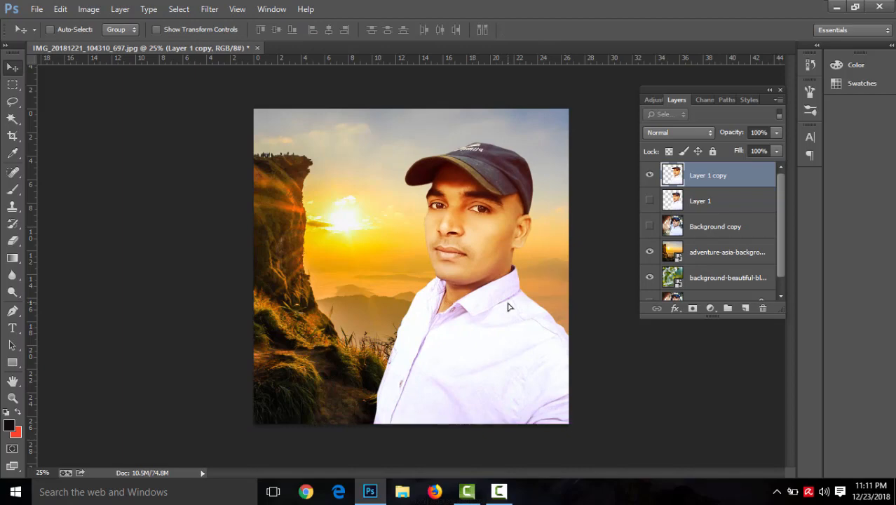
pyautogui.hotkey('ctrl', '+')
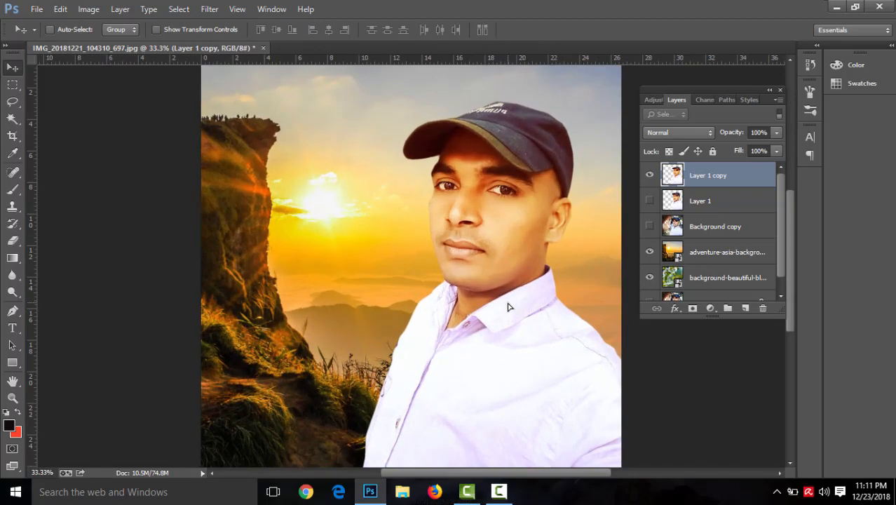
pyautogui.hotkey('ctrl', '0')
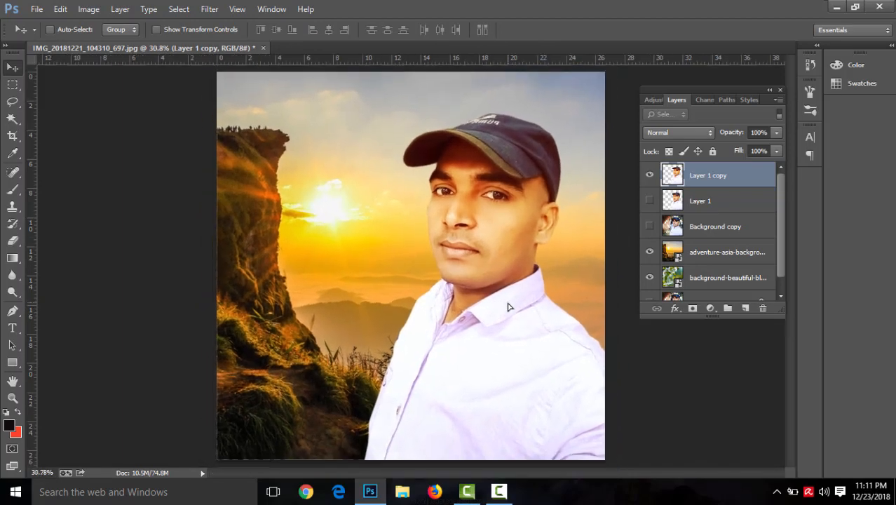
pyautogui.hotkey('ctrl', '-')
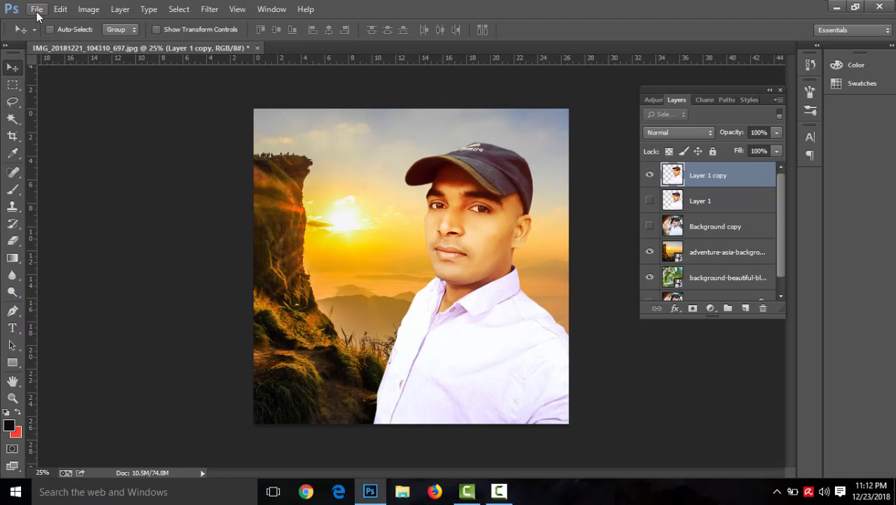
# Save the sunset composite to the Desktop as a JPEG named dk002, with quality 12 and progressive format with 3 scans
pyautogui.click(37, 10)
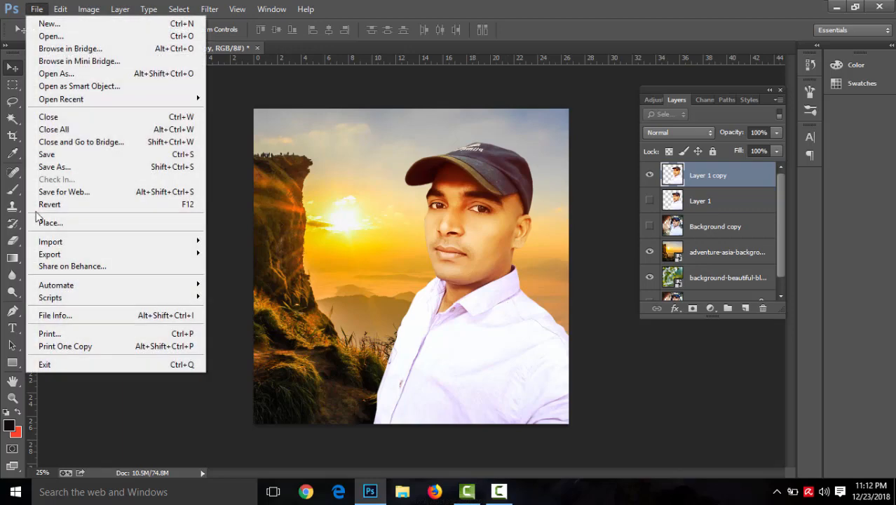
pyautogui.click(55, 167)
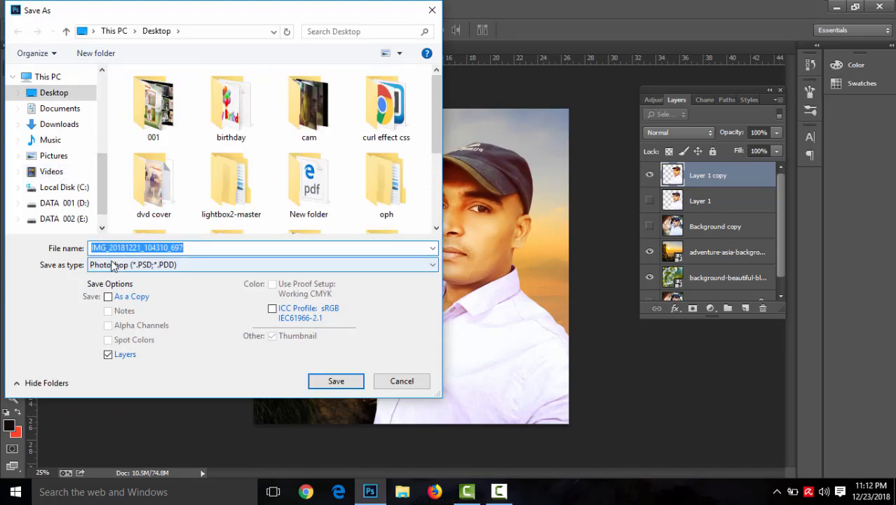
pyautogui.click(112, 265)
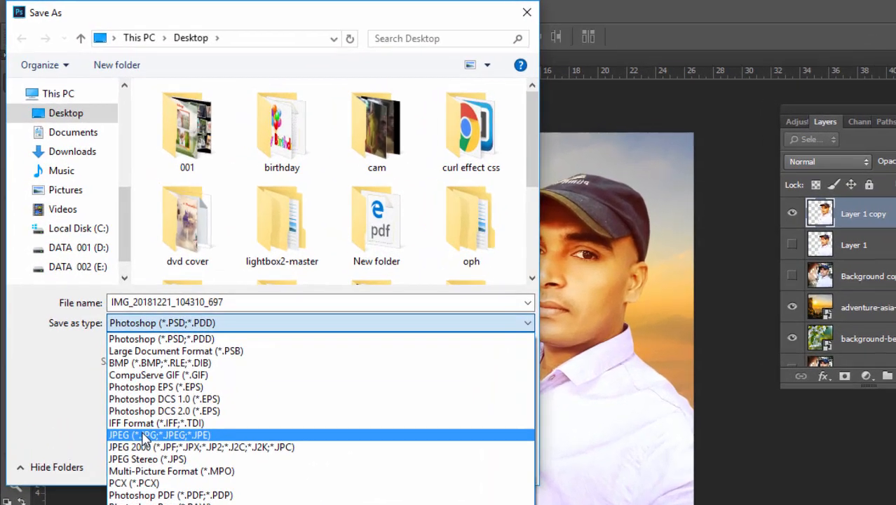
pyautogui.click(140, 348)
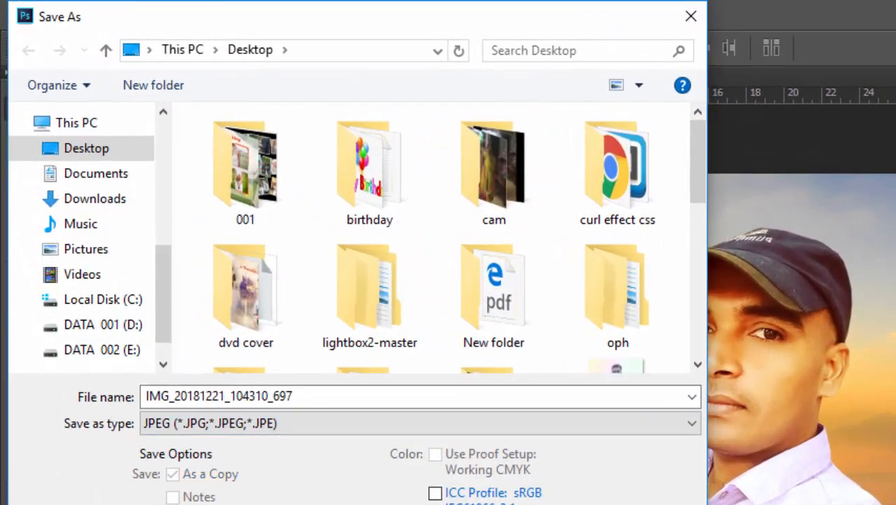
pyautogui.doubleClick(313, 395)
pyautogui.write('dk002')
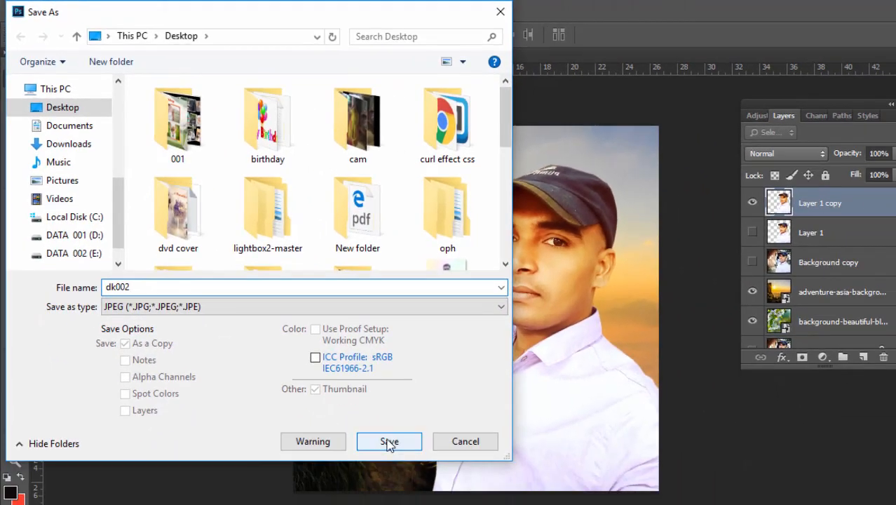
pyautogui.click(390, 443)
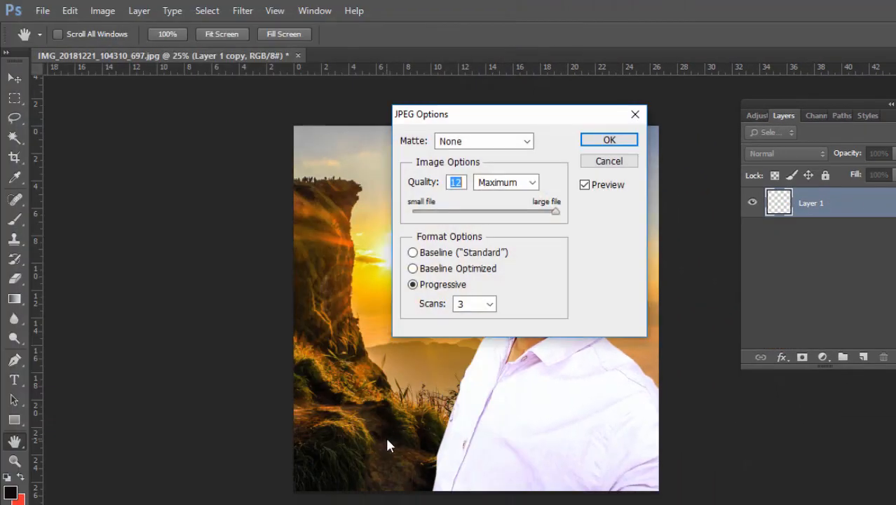
pyautogui.click(602, 143)
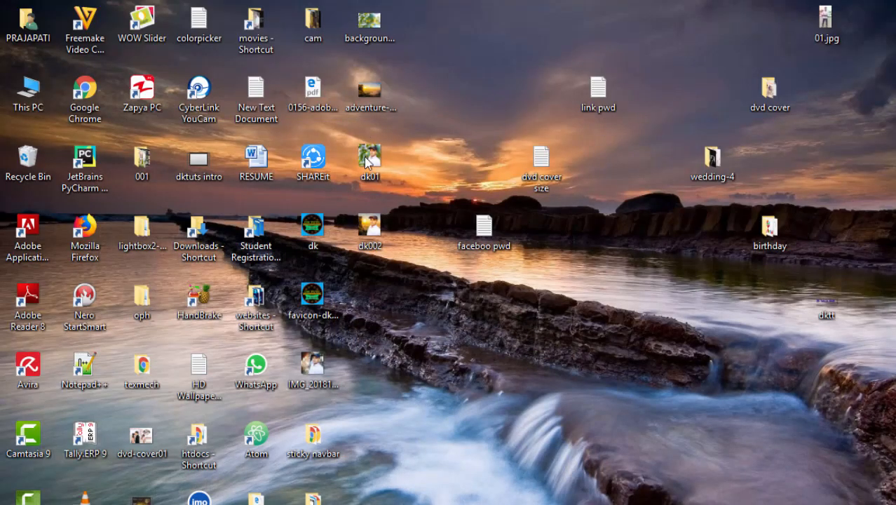
# View the exported dk01 blossom image and the dk002 sunset image from the desktop in Photos
pyautogui.doubleClick(368, 159)
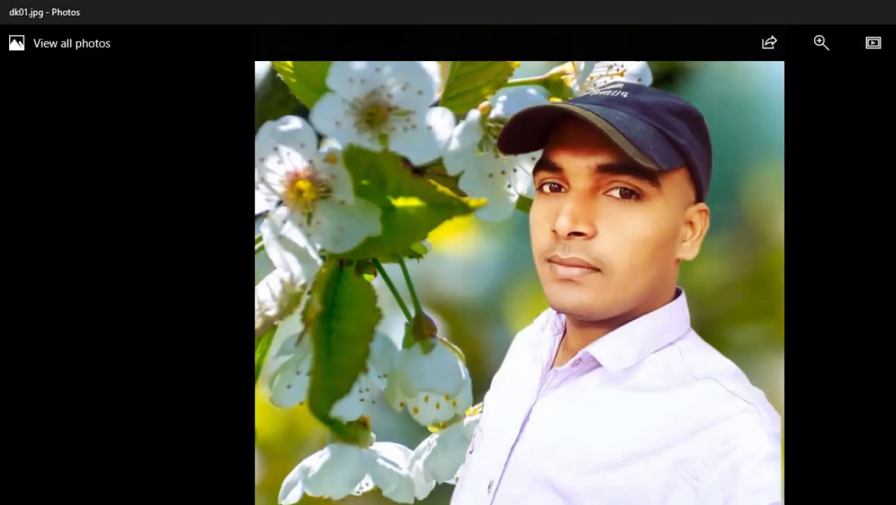
pyautogui.press('Right')
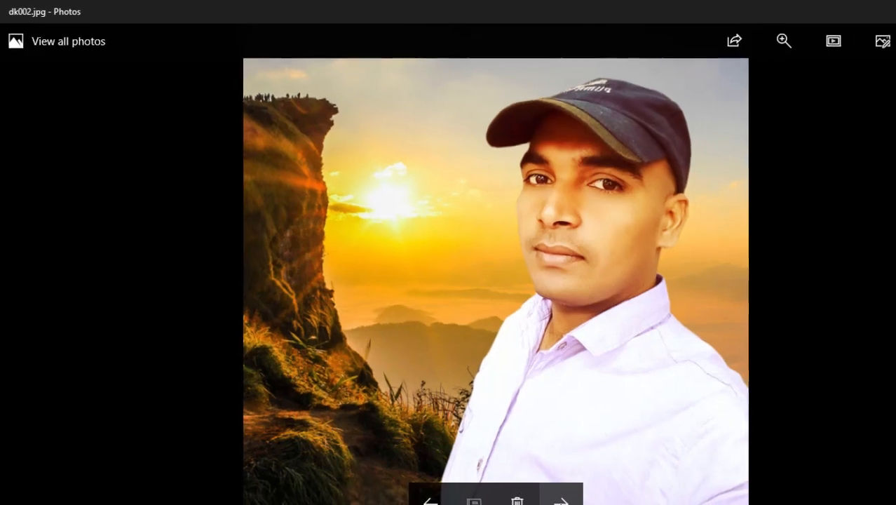